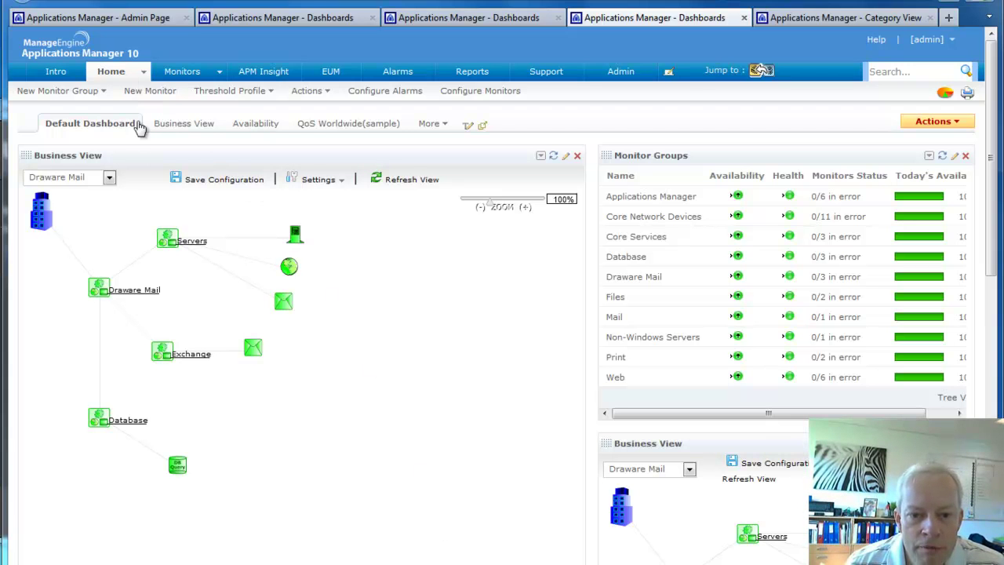
- Open the Servers group of the Draware Mail business view and bring up its DRW2010EXT (Win) monitor
{"action": "left_click", "coordinate": [195, 241]}
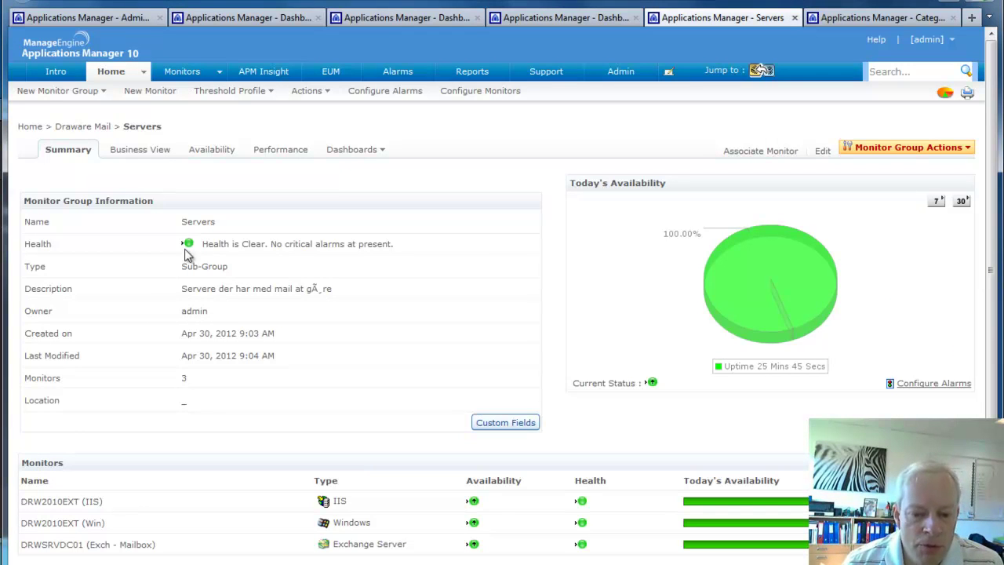
{"action": "left_click", "coordinate": [59, 524]}
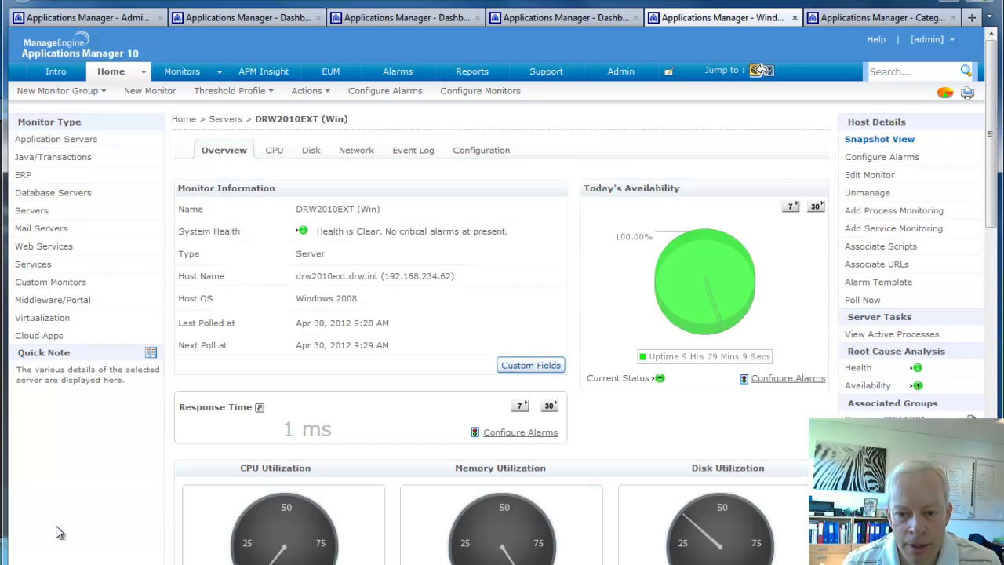
{"action": "scroll", "coordinate": [385, 493], "scroll_direction": "down", "scroll_amount": 1}
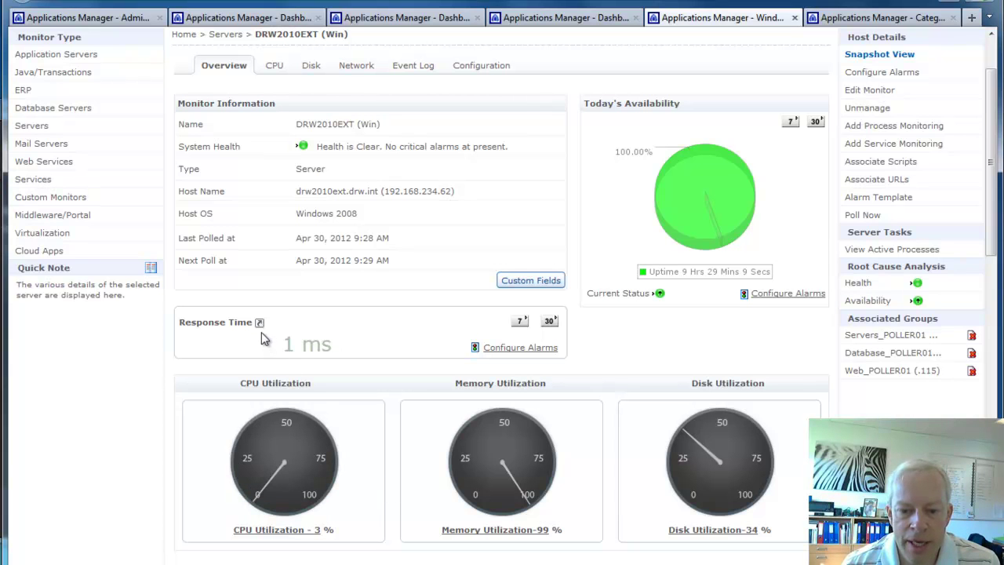
- Examine the monitor's response time, utilization gauges and the last-six-hours CPU and memory graph, including individual CPU readings
{"action": "mouse_move", "coordinate": [261, 330]}
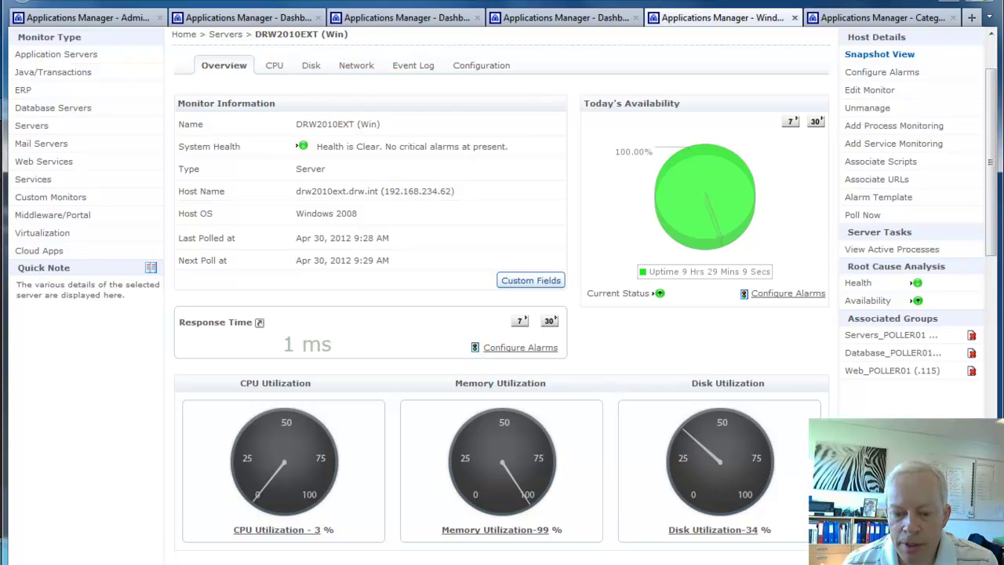
{"action": "scroll", "coordinate": [503, 314], "scroll_direction": "down", "scroll_amount": 3}
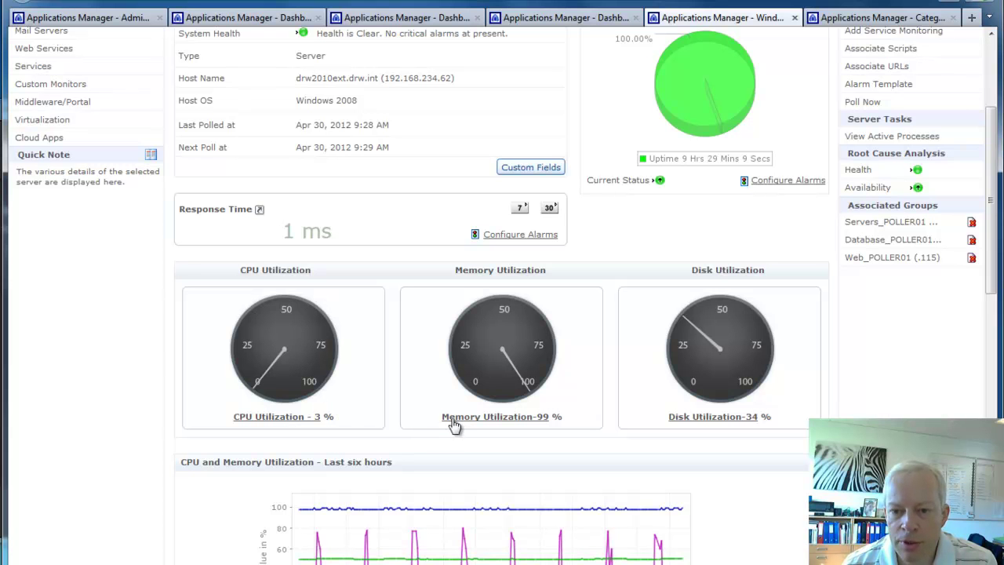
{"action": "scroll", "coordinate": [721, 507], "scroll_direction": "down", "scroll_amount": 3}
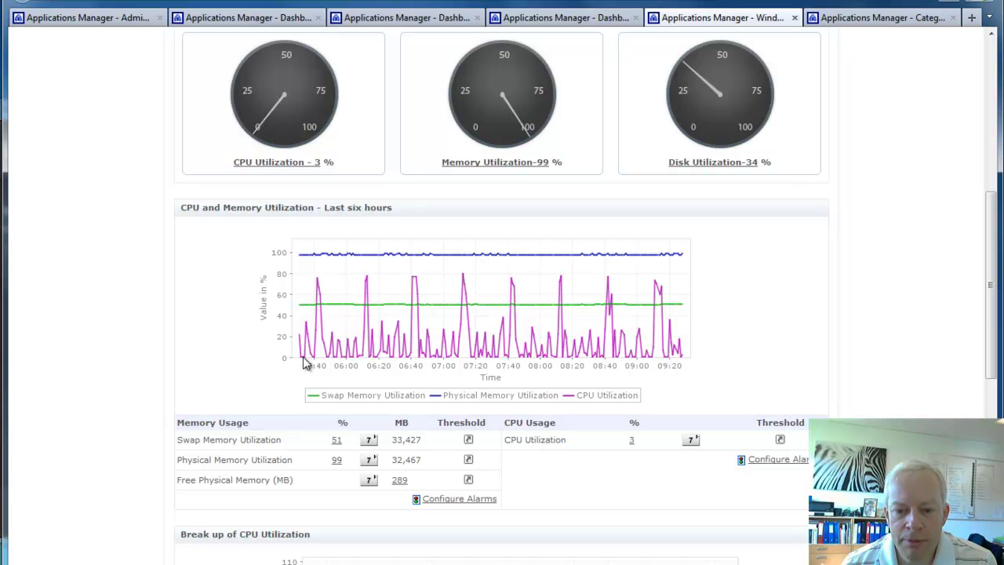
{"action": "mouse_move", "coordinate": [305, 363]}
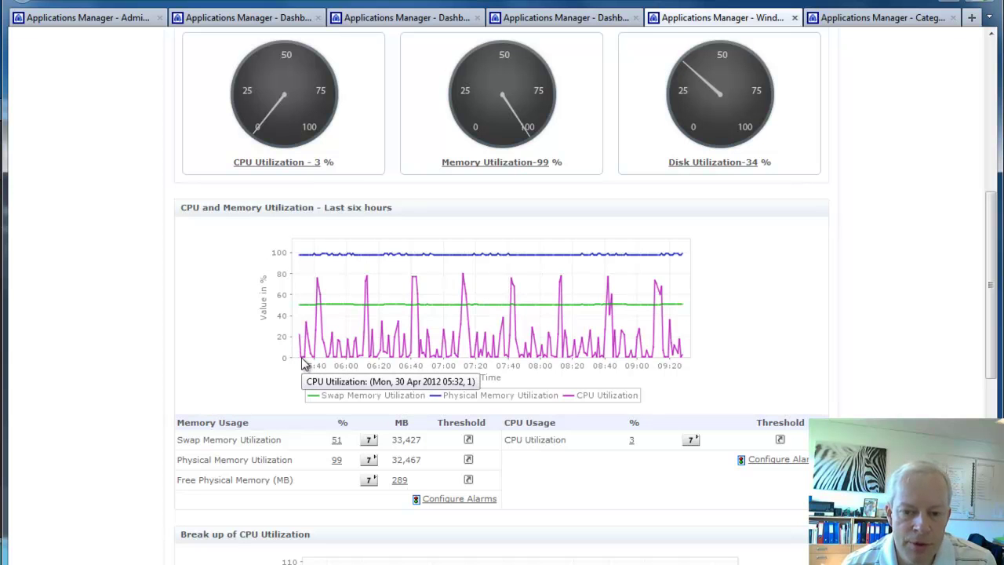
{"action": "mouse_move", "coordinate": [319, 284]}
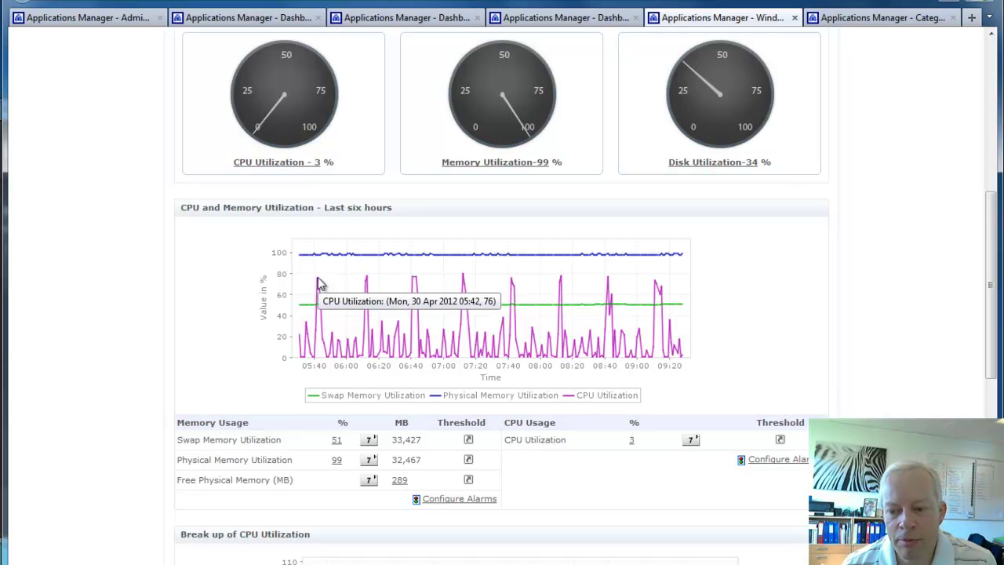
- View the seven-day CPU Utilization history report with its hourly values, and return to the monitor page
{"action": "left_click", "coordinate": [693, 443]}
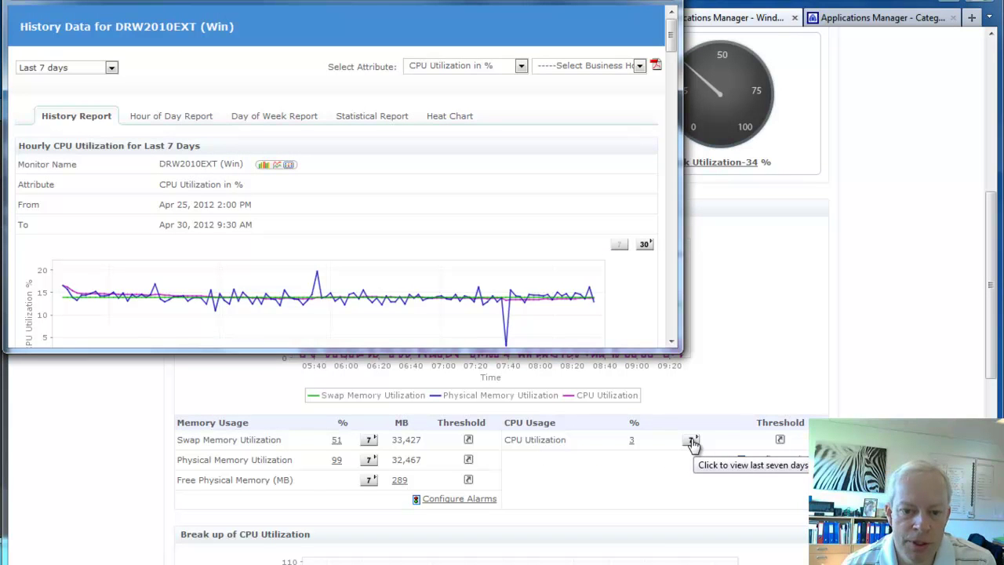
{"action": "left_click_drag", "start_coordinate": [683, 351], "coordinate": [706, 493]}
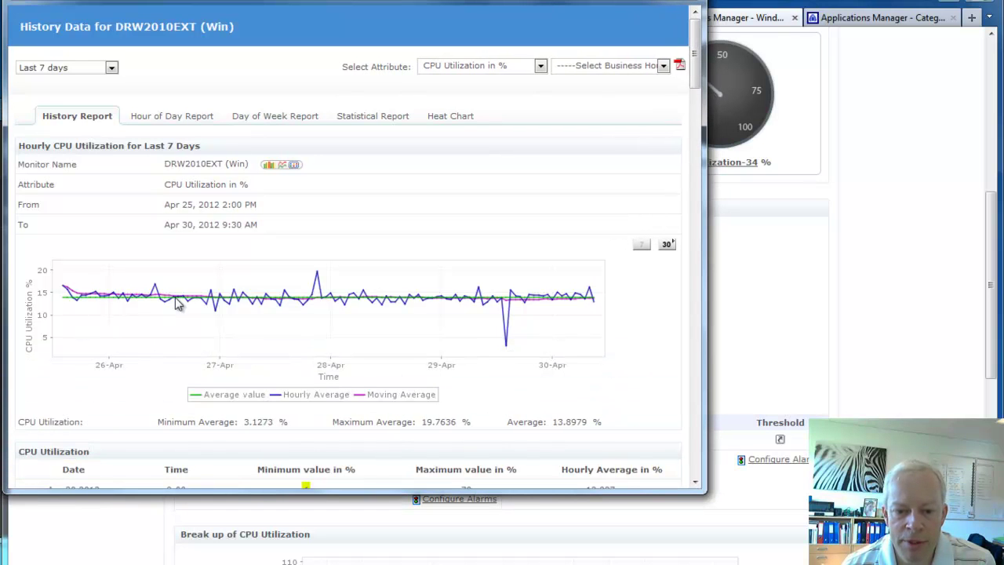
{"action": "mouse_move", "coordinate": [177, 305]}
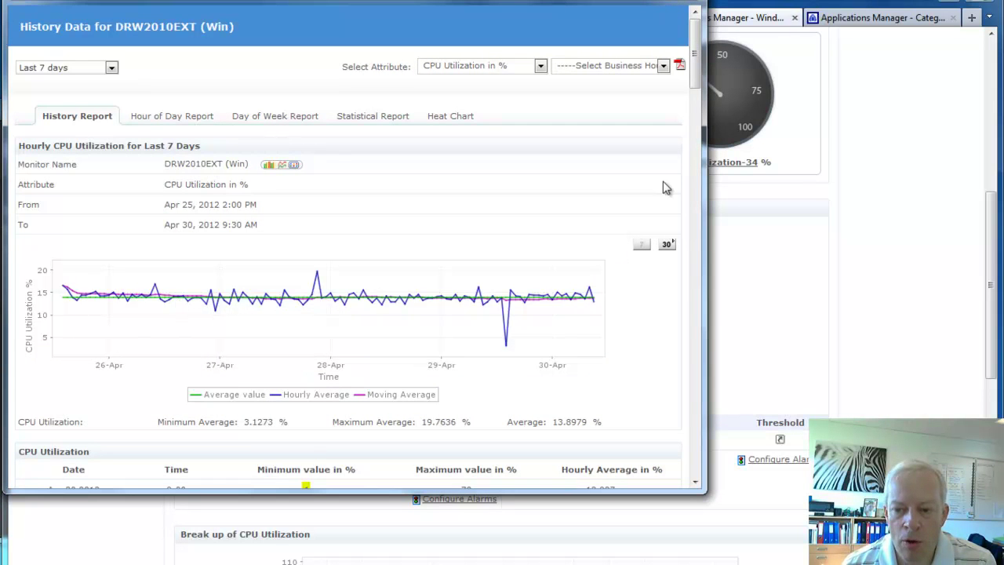
{"action": "left_click_drag", "start_coordinate": [697, 69], "coordinate": [694, 161]}
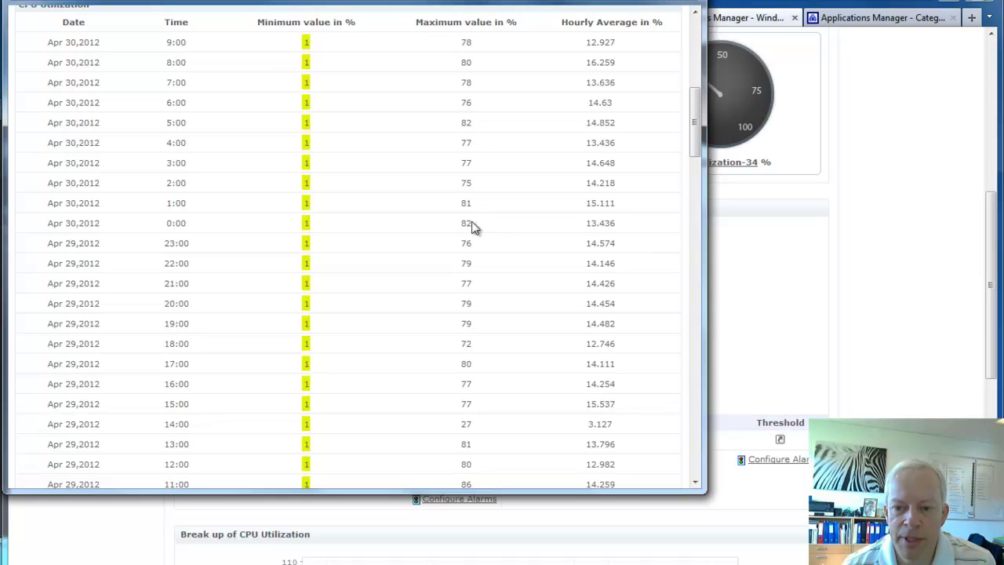
{"action": "left_click_drag", "start_coordinate": [694, 129], "coordinate": [695, 59]}
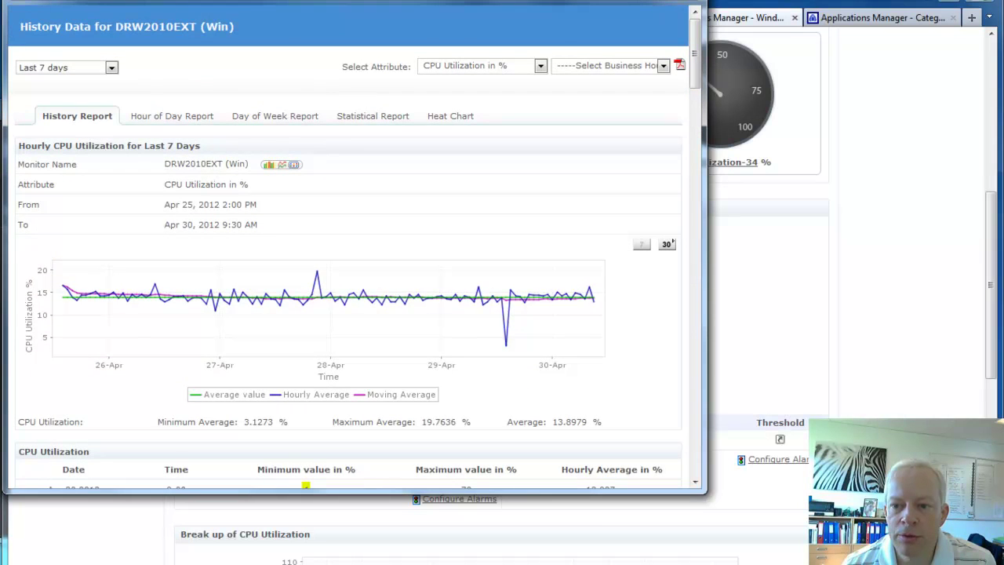
{"action": "left_click", "coordinate": [735, 195]}
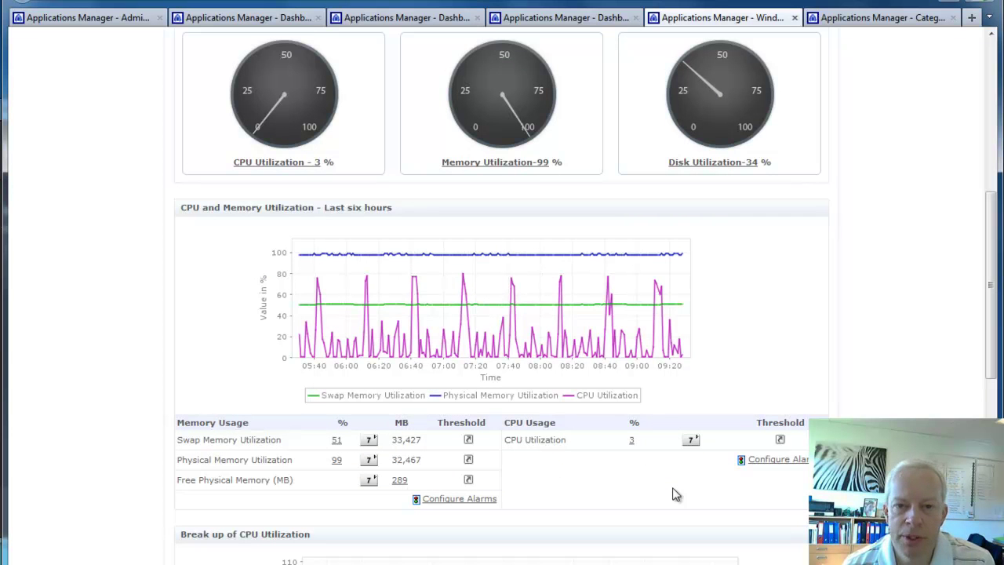
- Open the alarm configuration for the monitor's CPU Utilization and associate it with a new threshold profile
{"action": "left_click", "coordinate": [784, 463]}
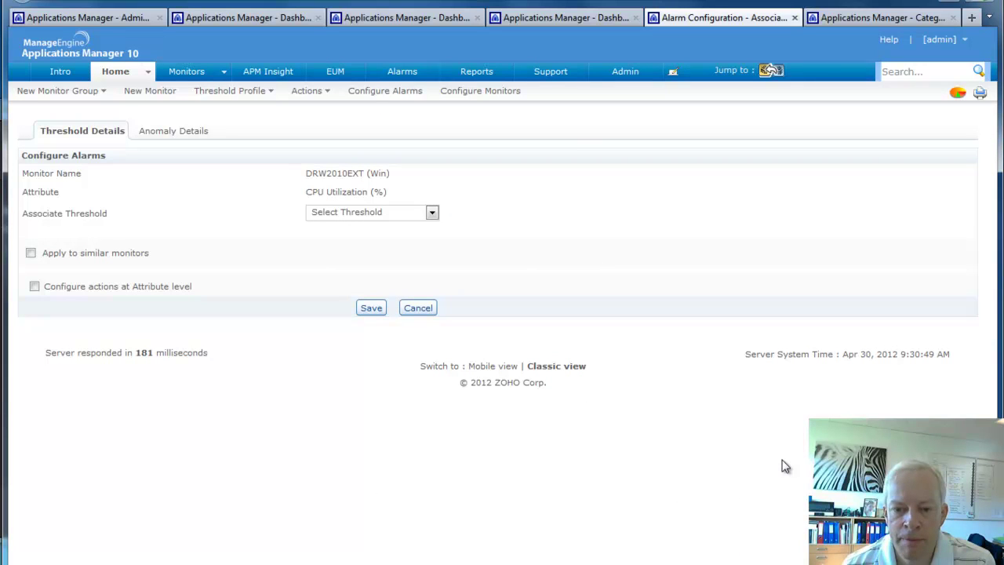
{"action": "left_click", "coordinate": [328, 213]}
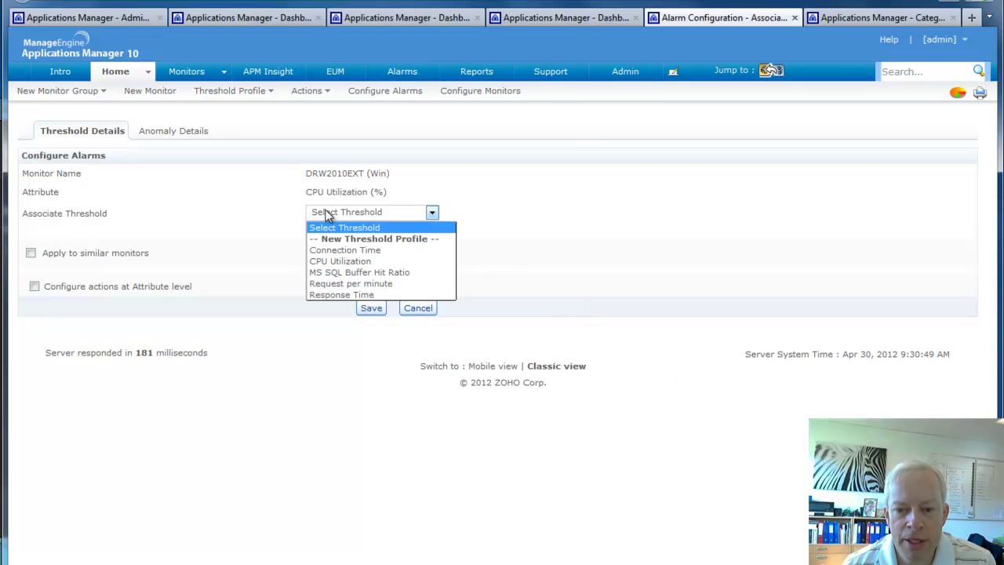
{"action": "left_click", "coordinate": [328, 213]}
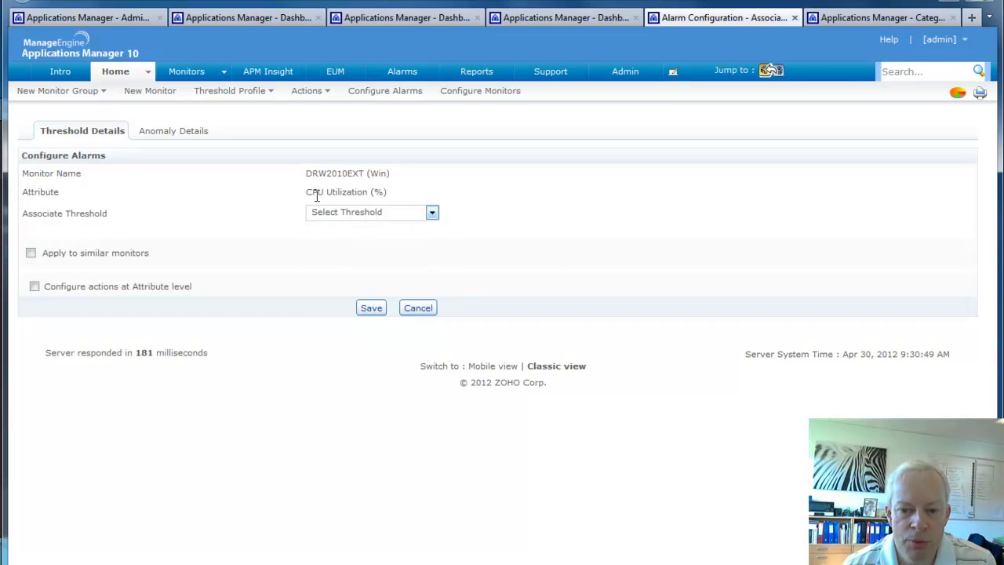
{"action": "left_click_drag", "start_coordinate": [308, 195], "coordinate": [393, 202]}
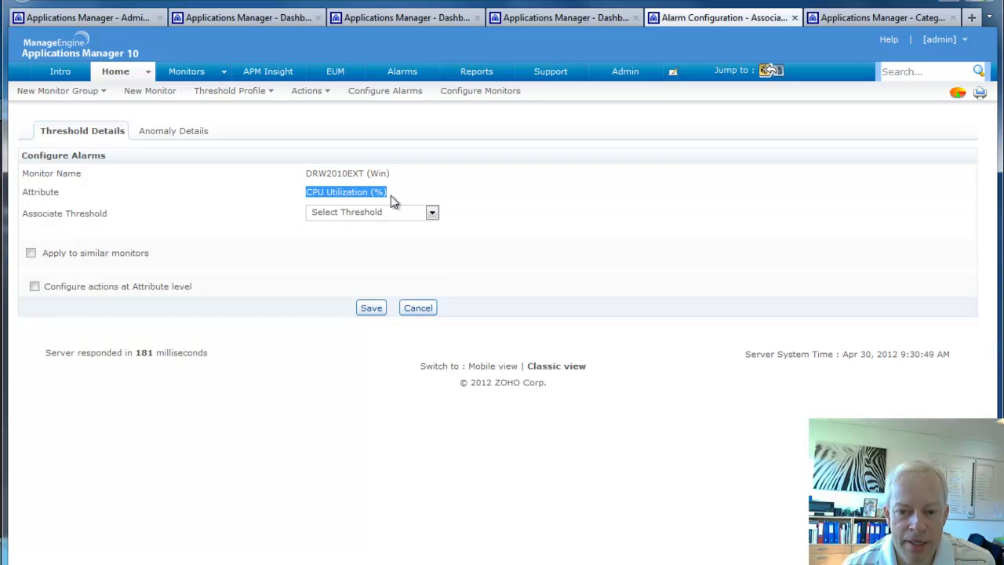
{"action": "left_click", "coordinate": [432, 213]}
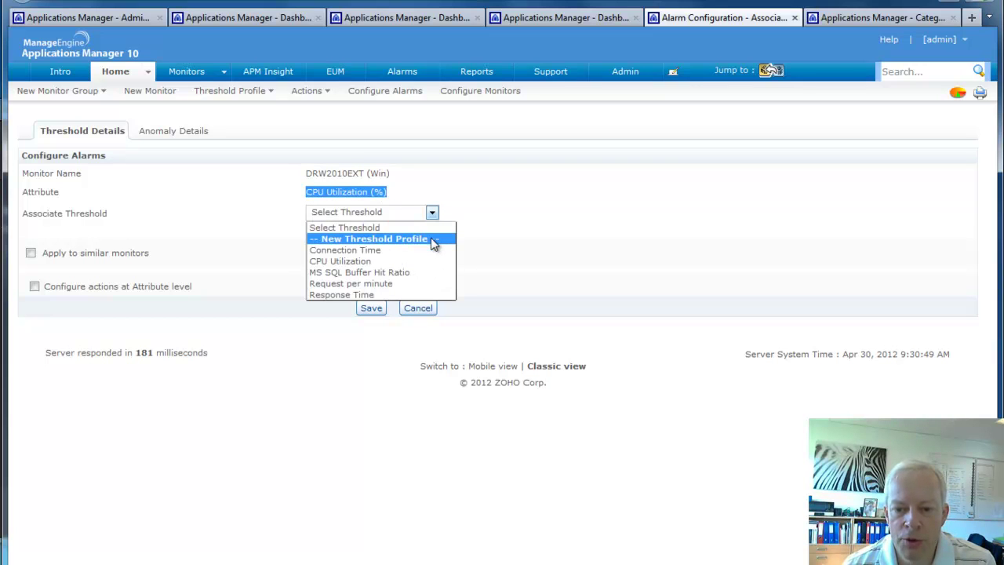
{"action": "left_click", "coordinate": [434, 239]}
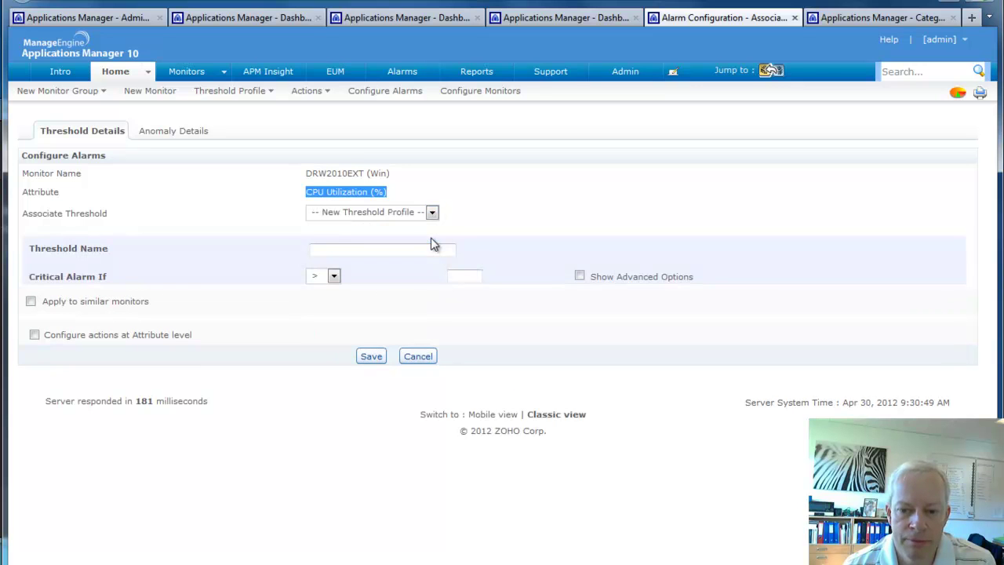
- Name the new threshold "(CPU Util) General CPU Utilization > 85%"
{"action": "left_click", "coordinate": [430, 248]}
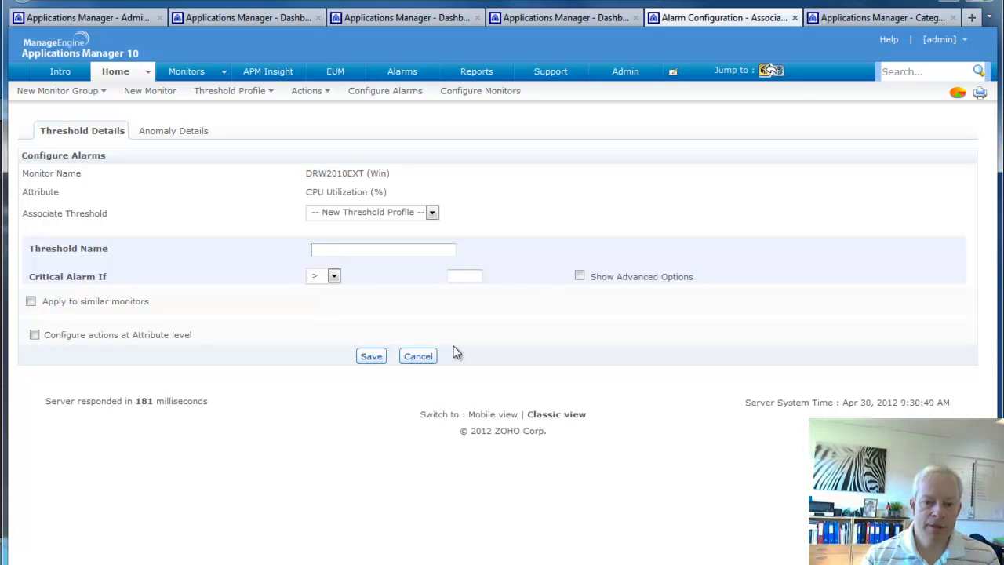
{"action": "type", "text": "CP"}
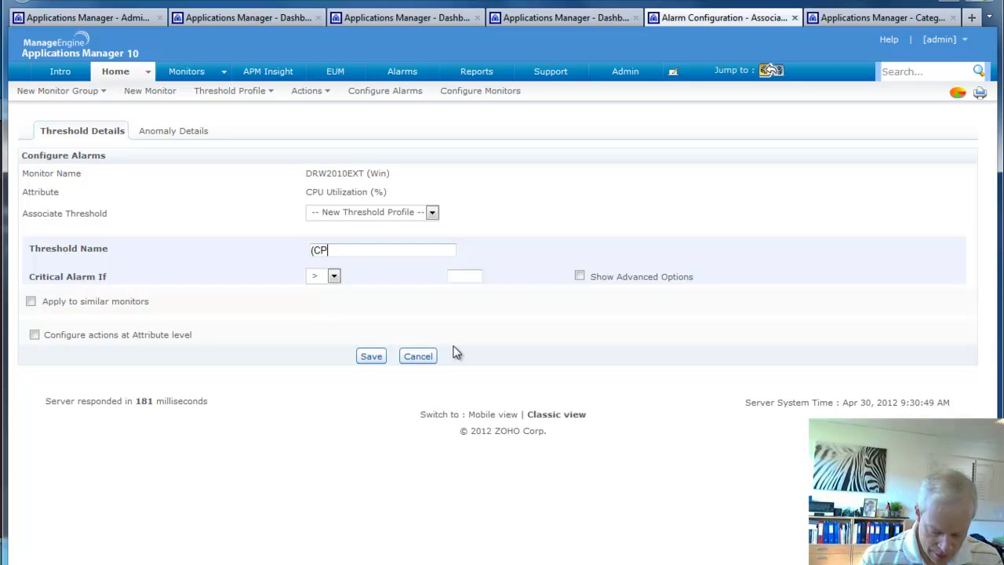
{"action": "type", "text": "U"}
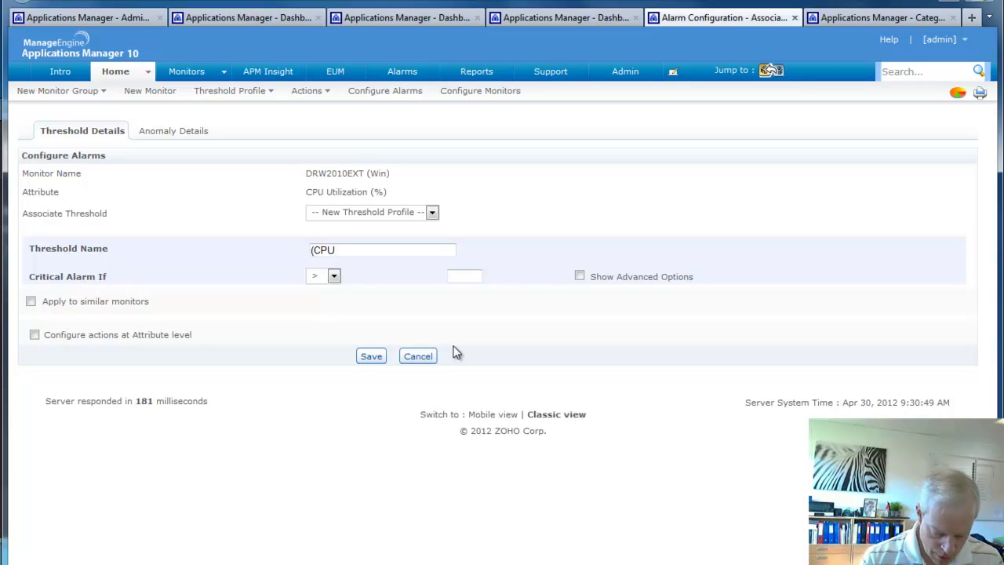
{"action": "type", "text": " Util)"}
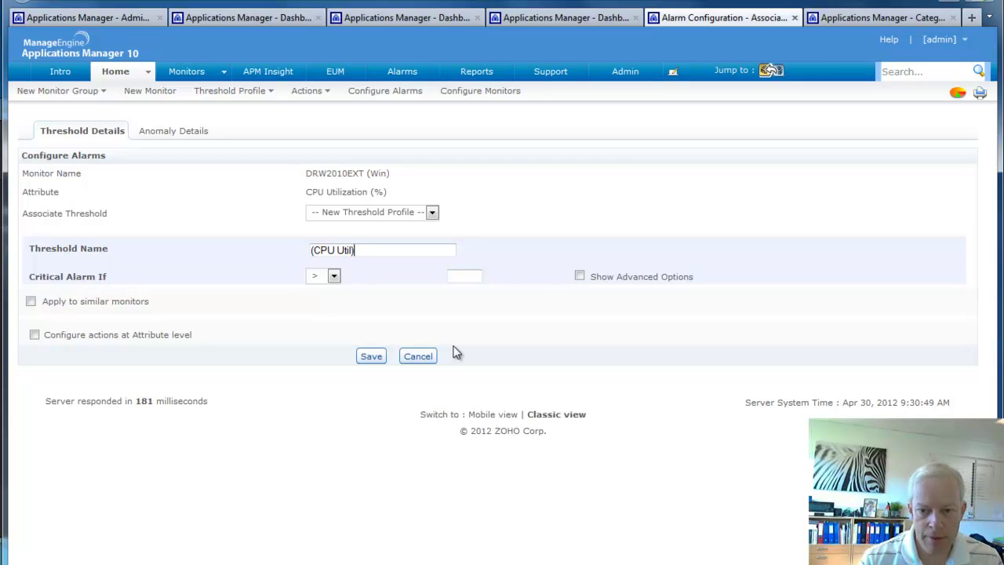
{"action": "type", "text": " G"}
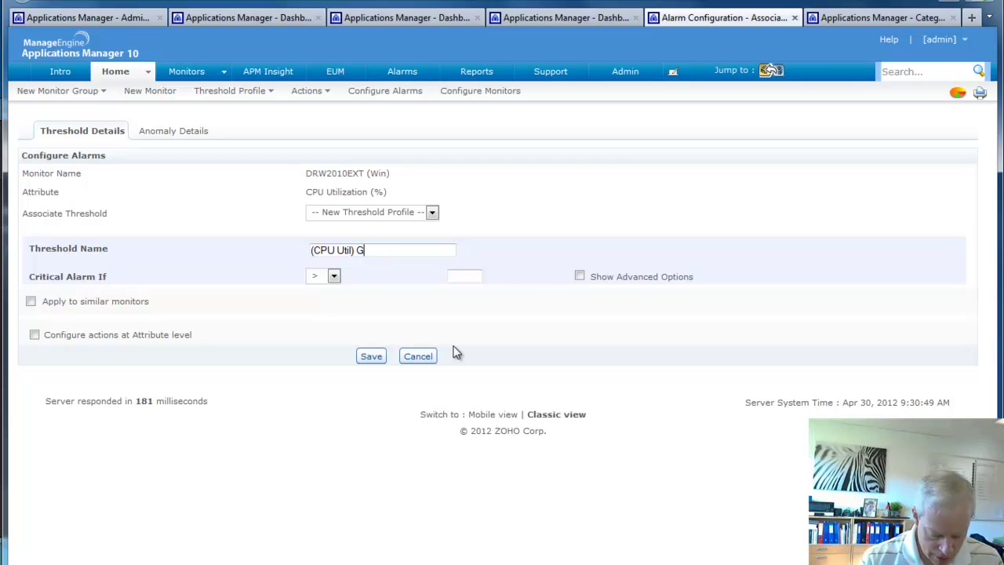
{"action": "type", "text": "eneral C"}
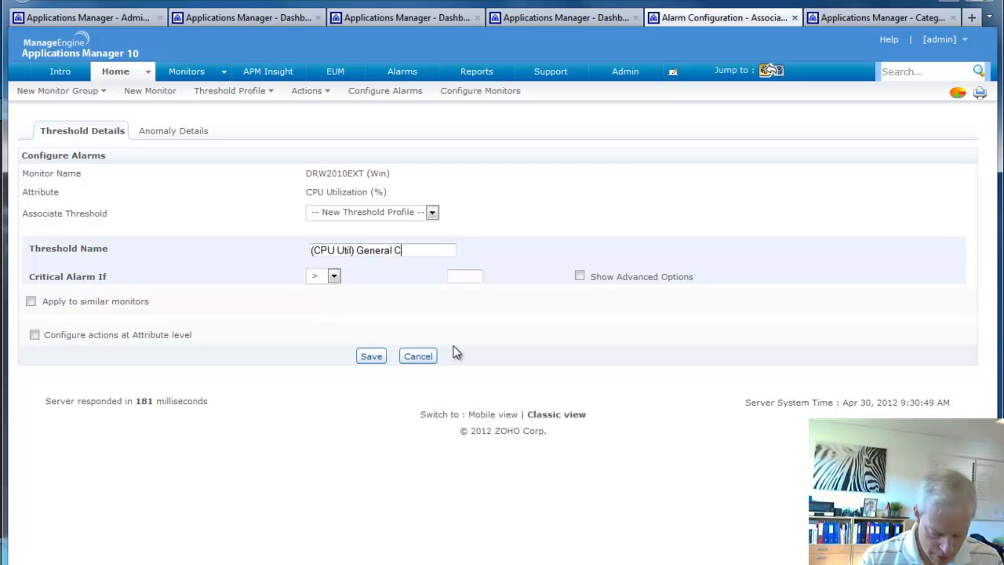
{"action": "type", "text": "PU Utilization"}
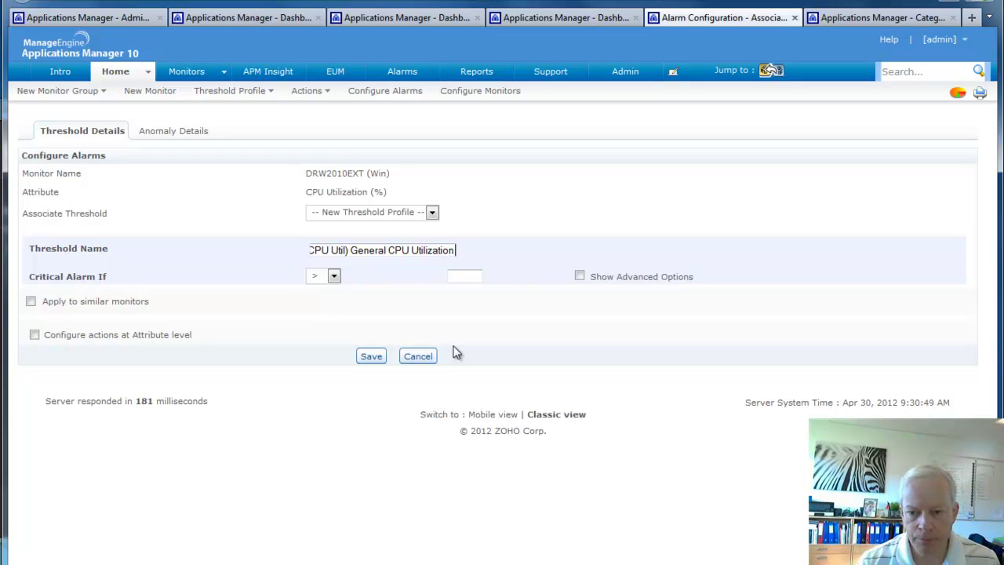
{"action": "type", "text": " >"}
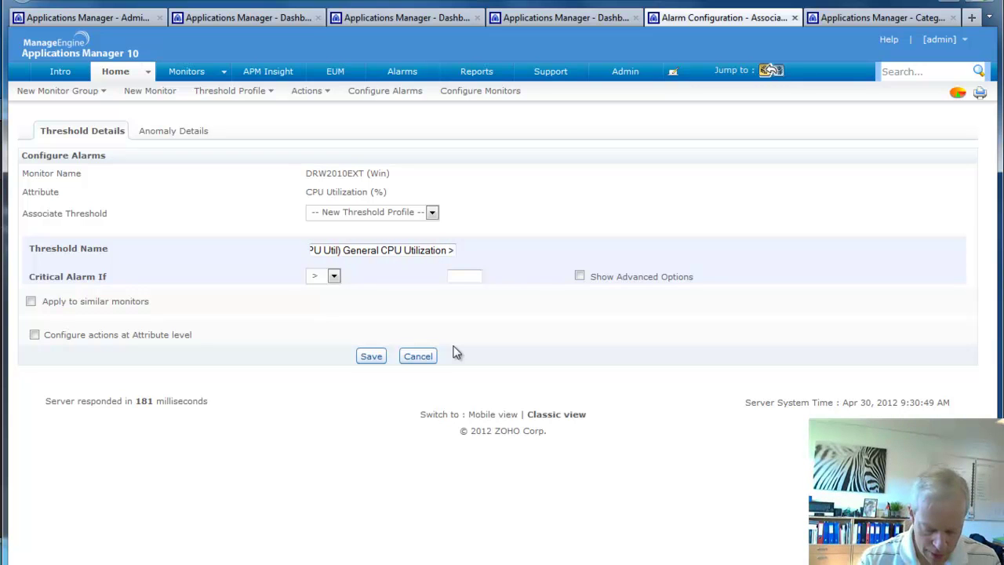
{"action": "type", "text": " 85%"}
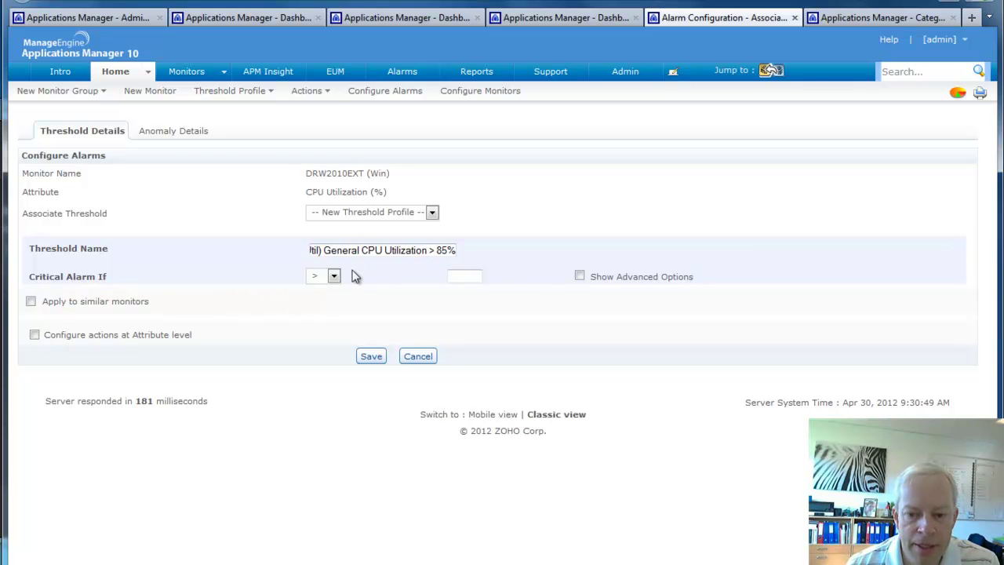
- Set the critical alarm to > 85 and, with advanced options shown, the warning alarm to > 75 and the clear alarm to < 75
{"action": "left_click", "coordinate": [460, 281]}
{"action": "type", "text": "85"}
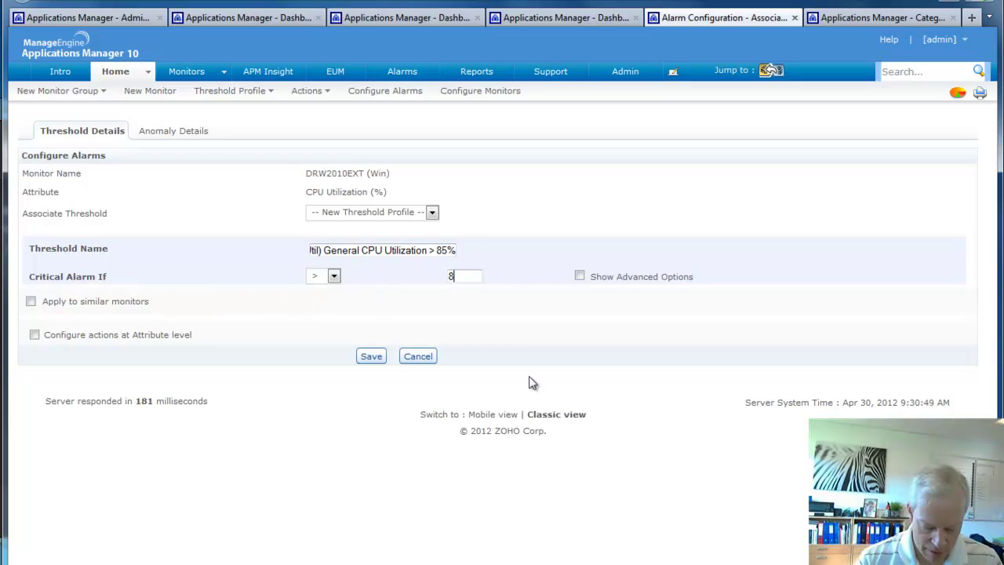
{"action": "left_click", "coordinate": [580, 277]}
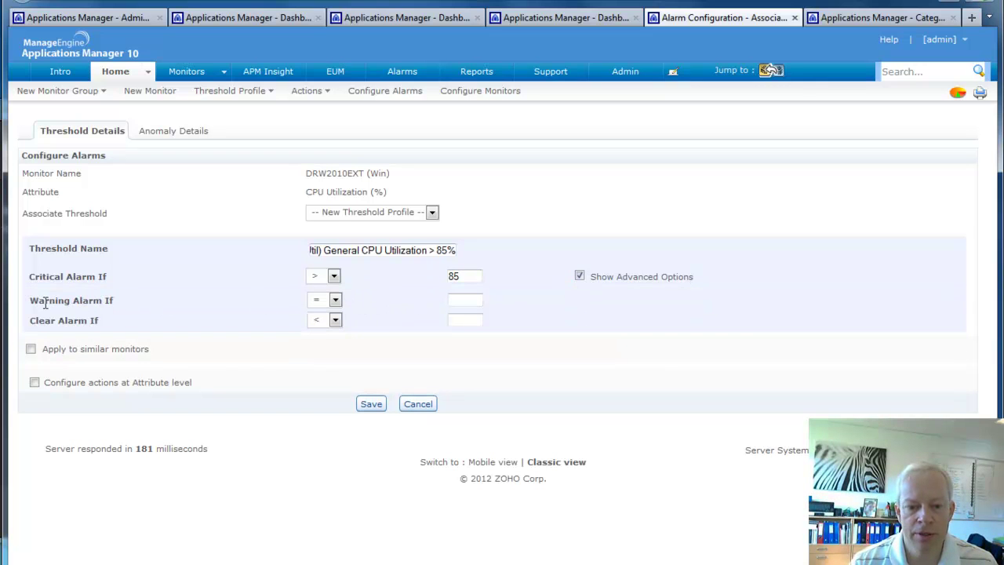
{"action": "left_click", "coordinate": [335, 300]}
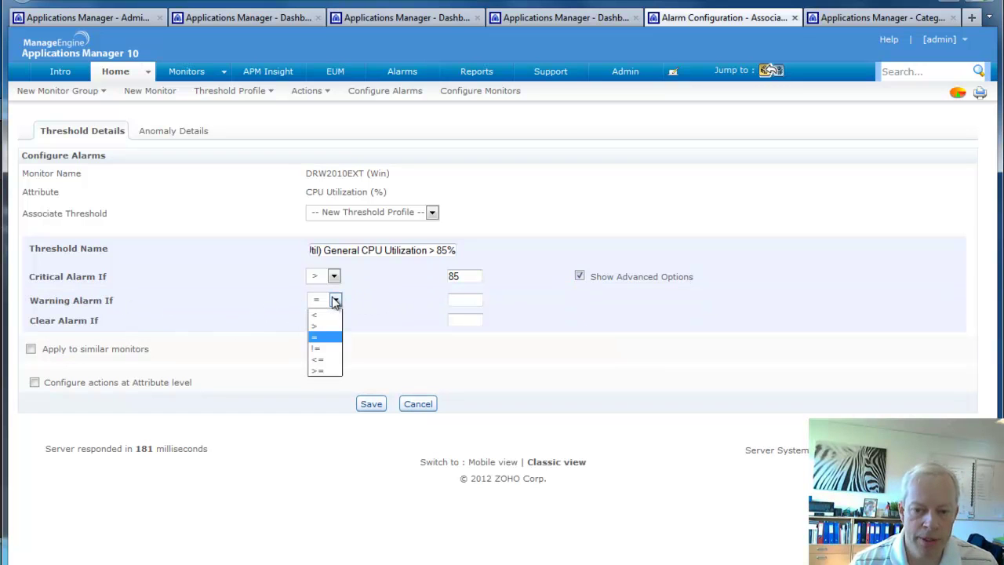
{"action": "left_click", "coordinate": [318, 326]}
{"action": "left_click", "coordinate": [463, 300]}
{"action": "type", "text": "75"}
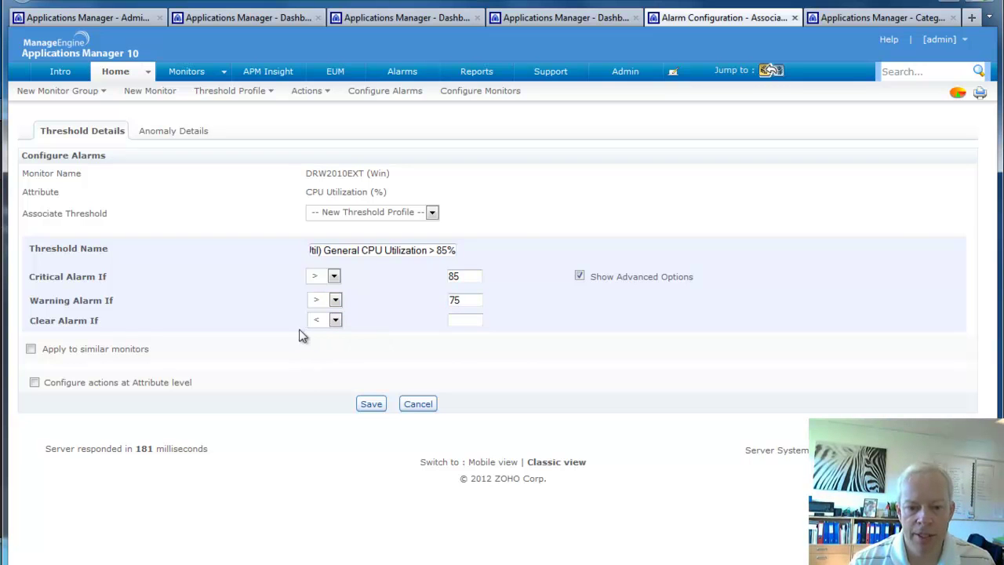
{"action": "left_click", "coordinate": [463, 319]}
{"action": "type", "text": "75"}
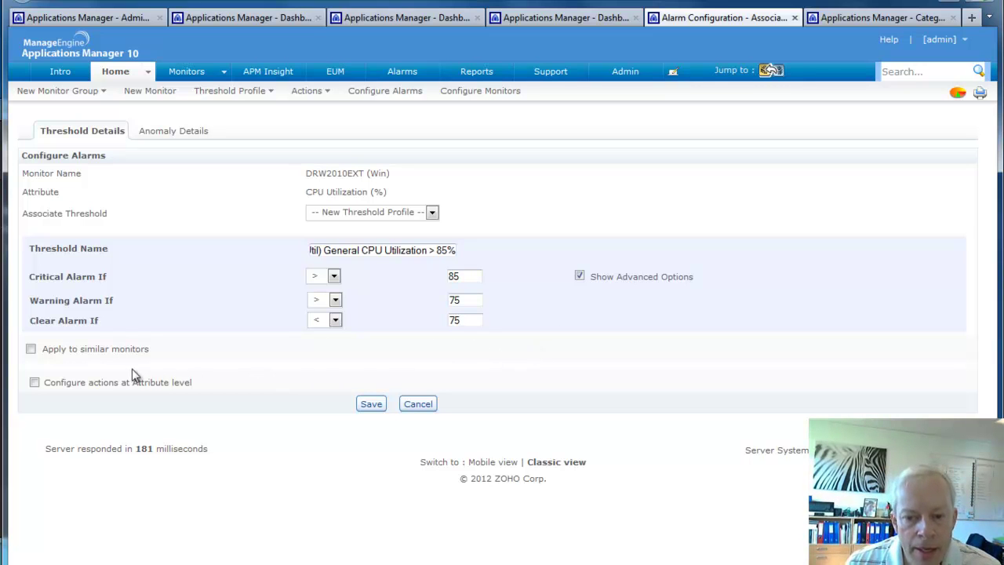
- Apply the CPU threshold to the similar monitors DRWSRVDC01 (Win), ORION (Win), POLLER01 (.115) and POLLER02 (.116)
{"action": "left_click", "coordinate": [30, 350]}
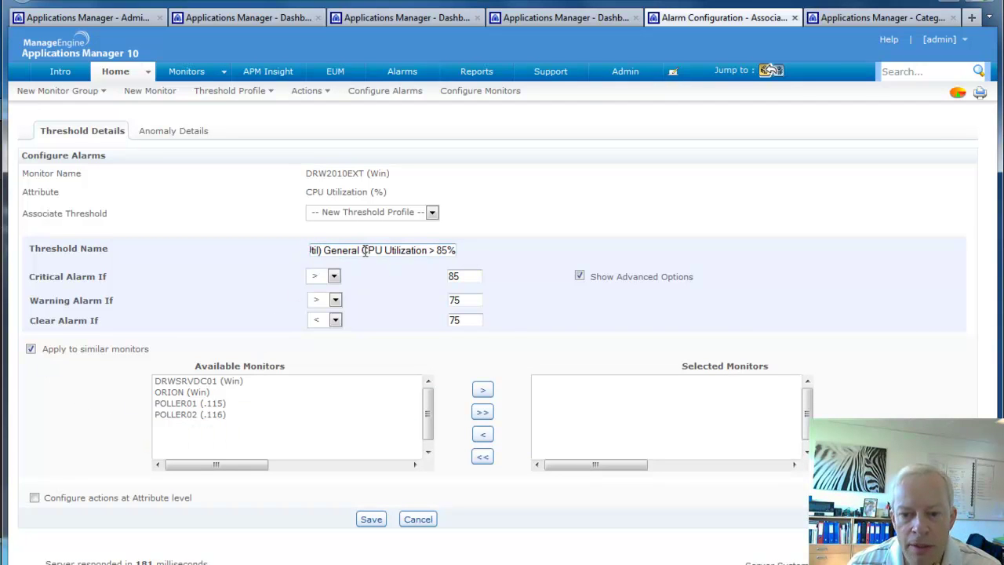
{"action": "left_click", "coordinate": [208, 382]}
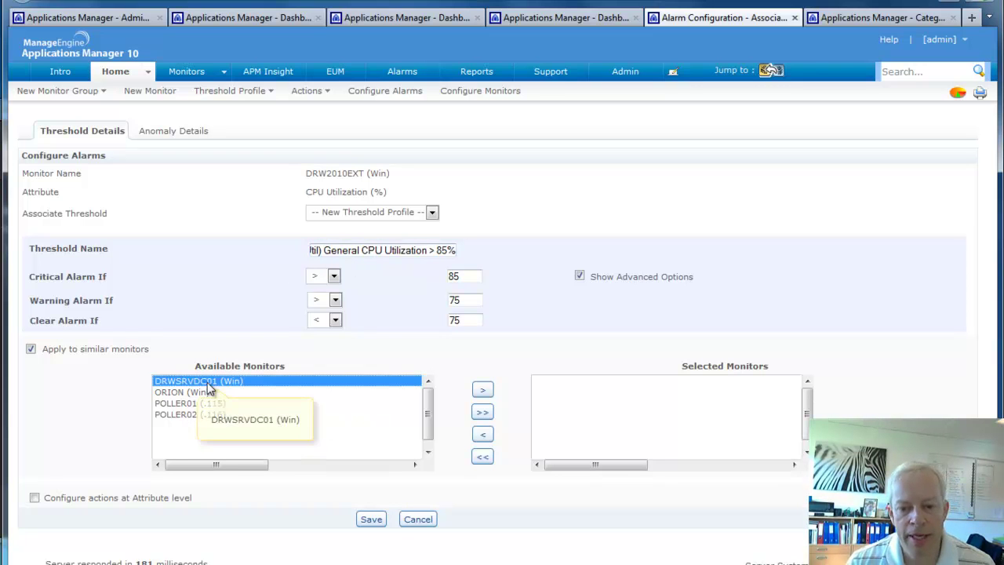
{"action": "left_click", "coordinate": [205, 415], "text": "shift"}
{"action": "left_click", "coordinate": [484, 390]}
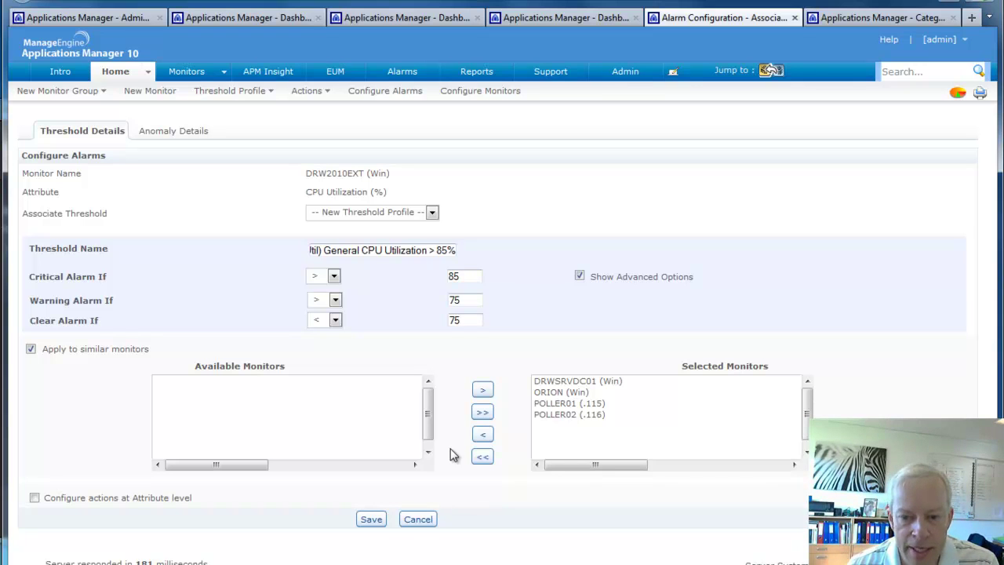
- Enable attribute-level actions, associate "(E-mail) Notify NOC" with critical severity, and save the CPU alarm configuration
{"action": "left_click", "coordinate": [35, 497]}
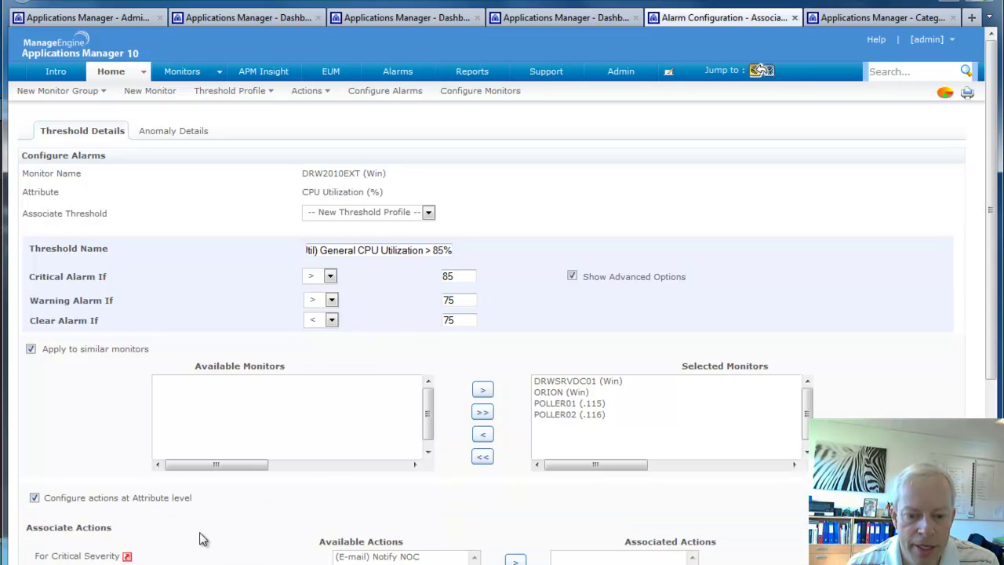
{"action": "scroll", "coordinate": [201, 535], "scroll_direction": "down", "scroll_amount": 3}
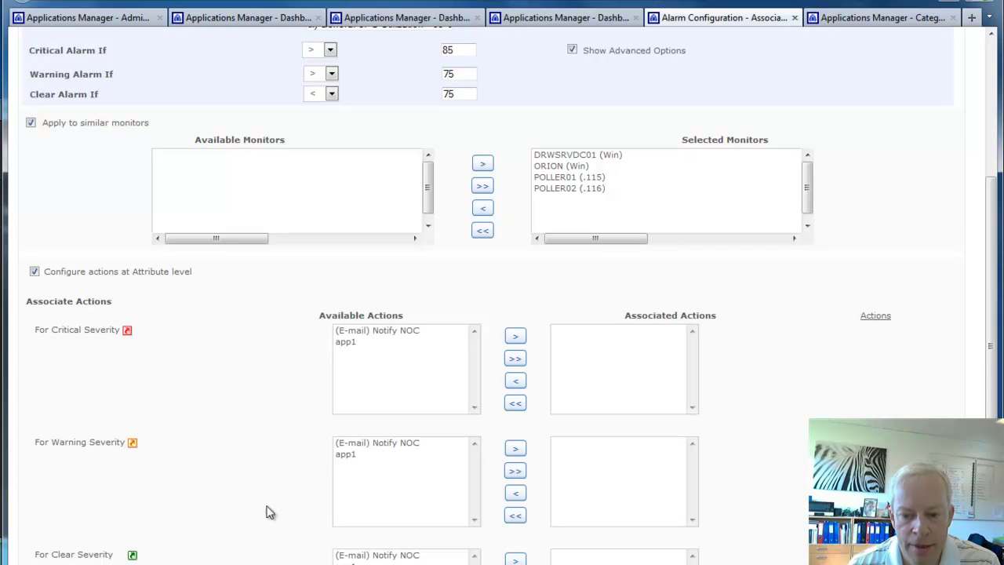
{"action": "left_click", "coordinate": [367, 333]}
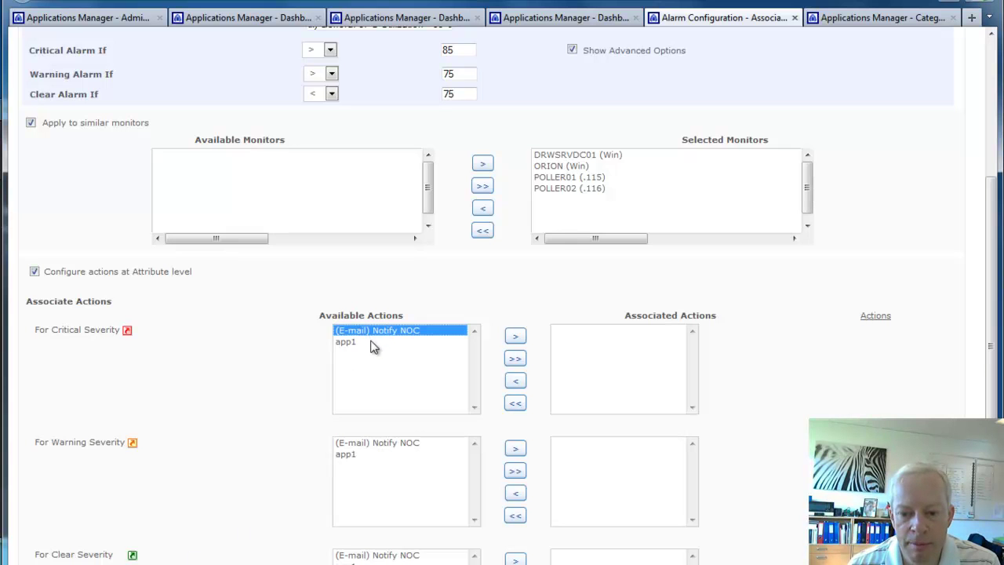
{"action": "left_click", "coordinate": [359, 343]}
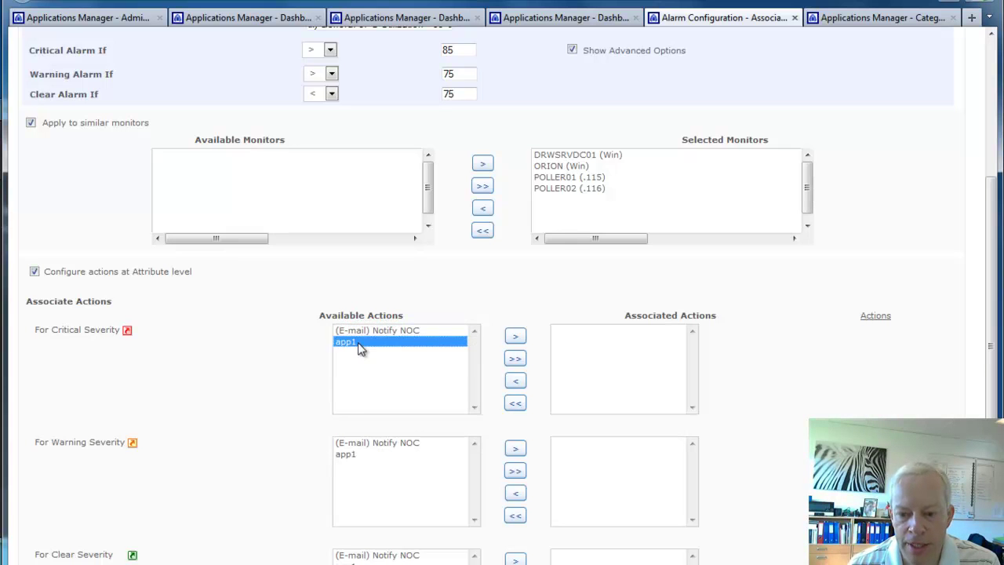
{"action": "left_click", "coordinate": [425, 332]}
{"action": "left_click", "coordinate": [517, 338]}
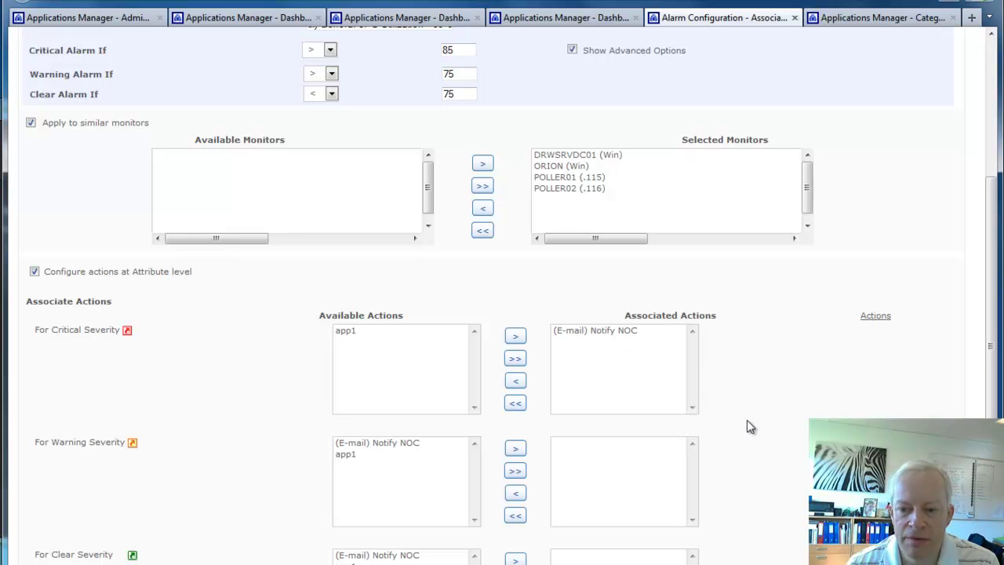
{"action": "scroll", "coordinate": [747, 426], "scroll_direction": "down", "scroll_amount": 3}
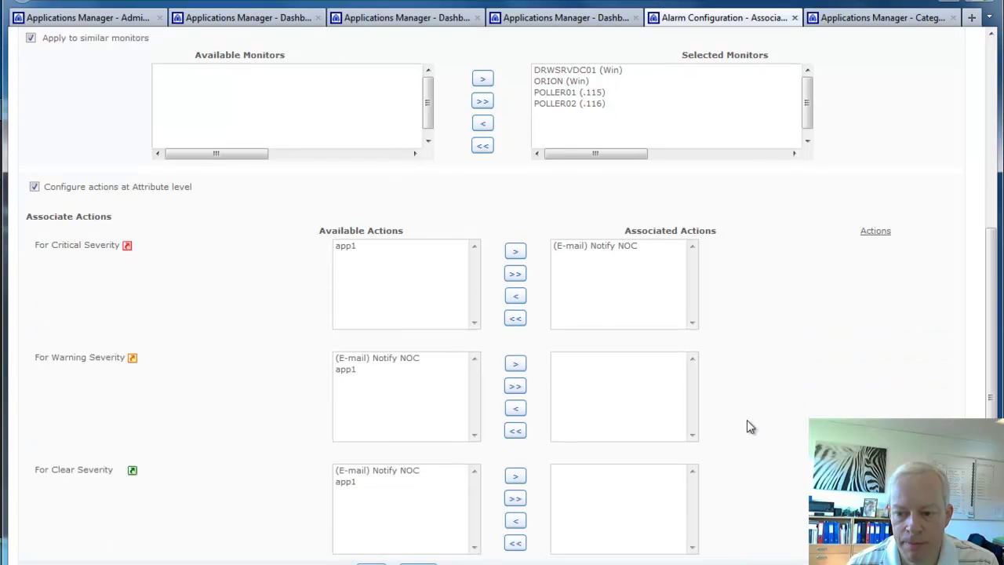
{"action": "left_click", "coordinate": [371, 525]}
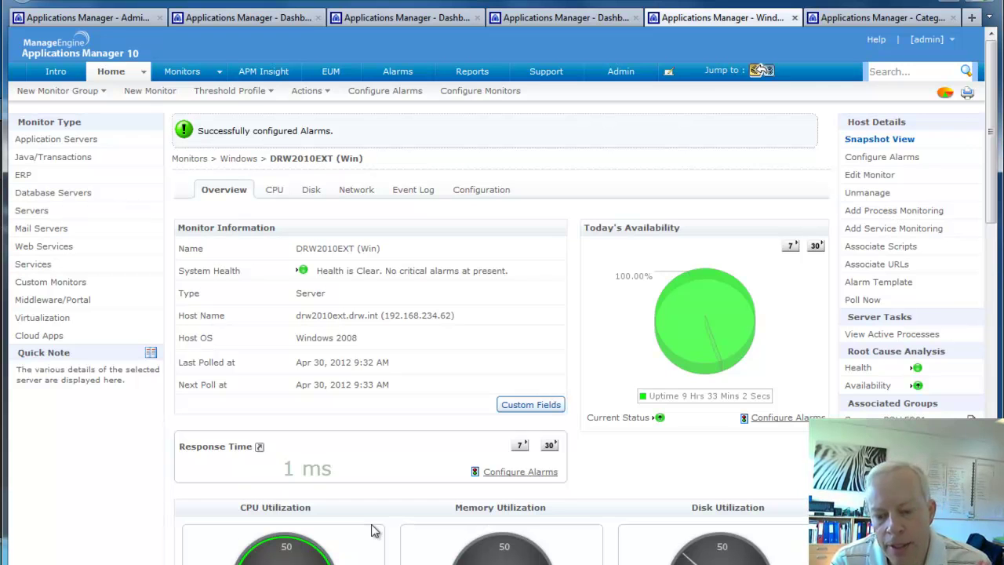
- Open the alarm configuration for the server's Total Disk Space and associate it with a new threshold profile
{"action": "scroll", "coordinate": [374, 531], "scroll_direction": "down", "scroll_amount": 1}
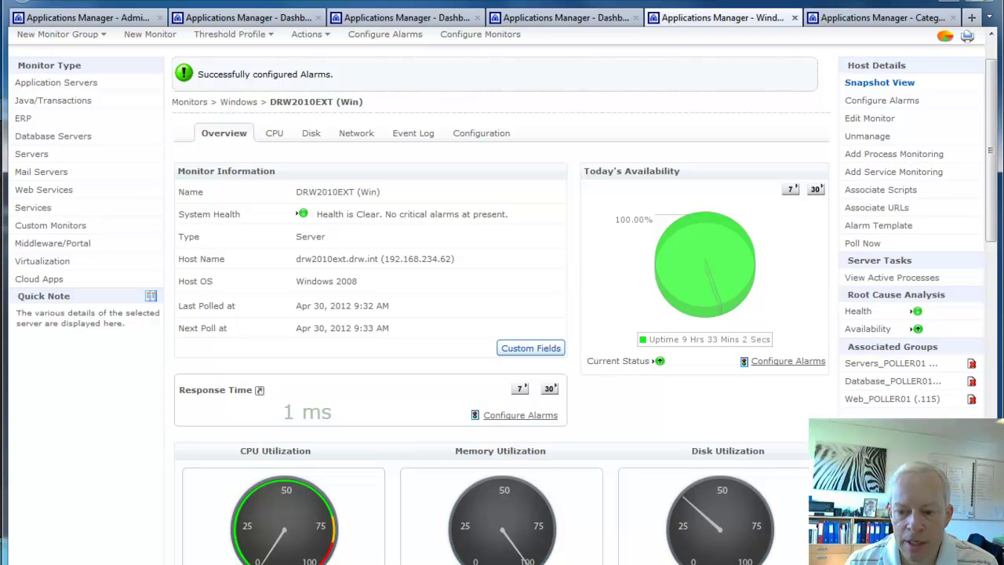
{"action": "scroll", "coordinate": [502, 314], "scroll_direction": "down", "scroll_amount": 2}
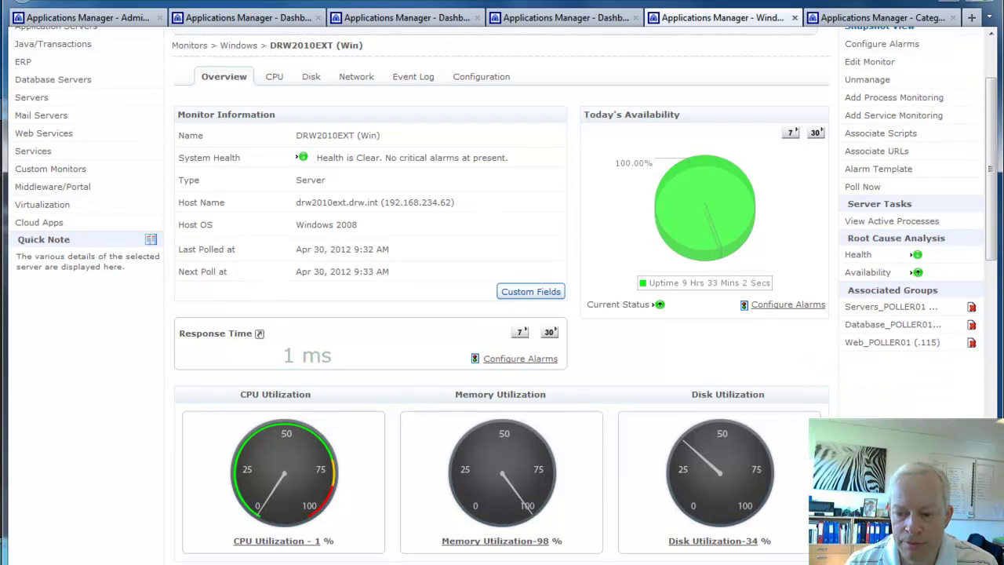
{"action": "scroll", "coordinate": [502, 314], "scroll_direction": "down", "scroll_amount": 4}
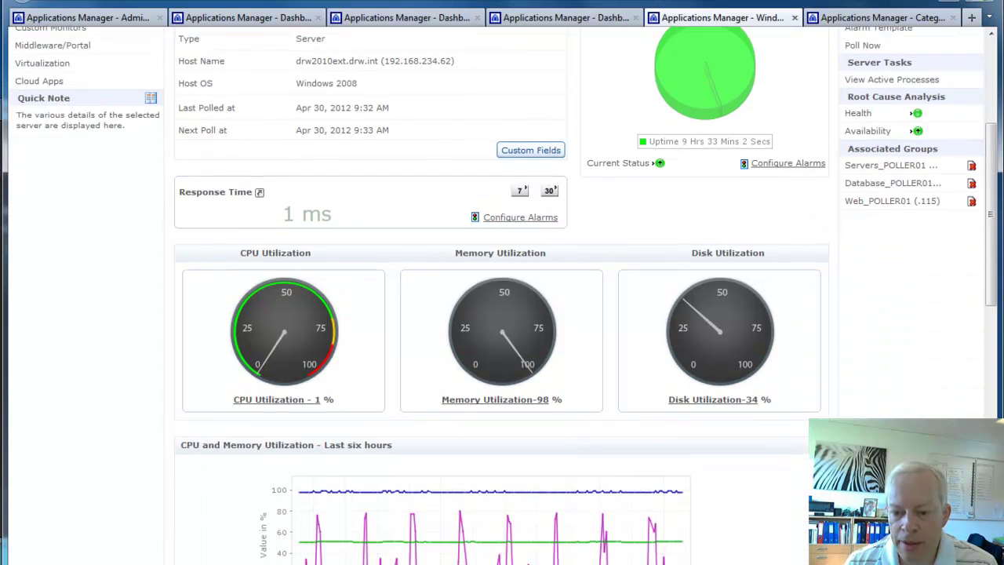
{"action": "scroll", "coordinate": [666, 487], "scroll_direction": "up", "scroll_amount": 6}
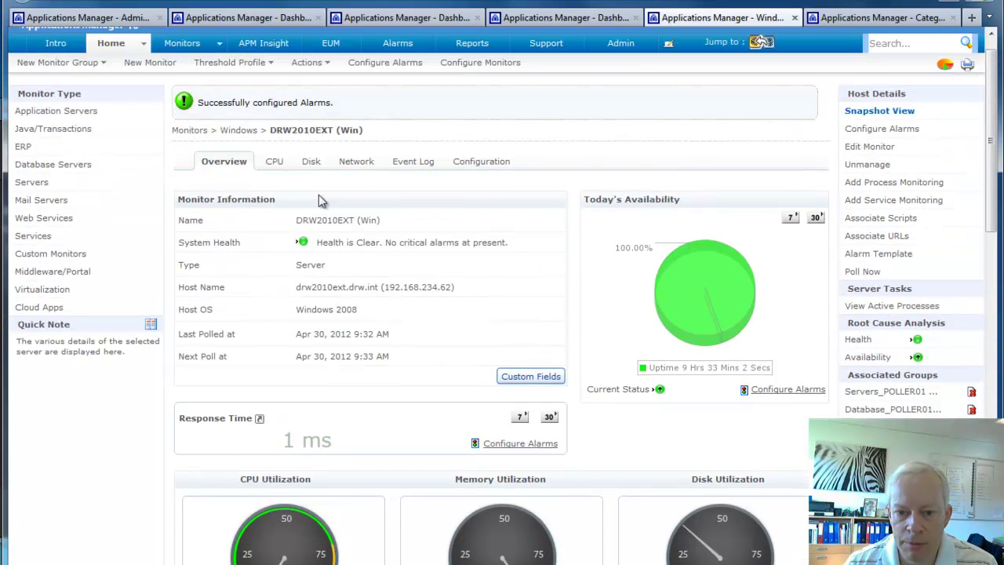
{"action": "left_click", "coordinate": [312, 165]}
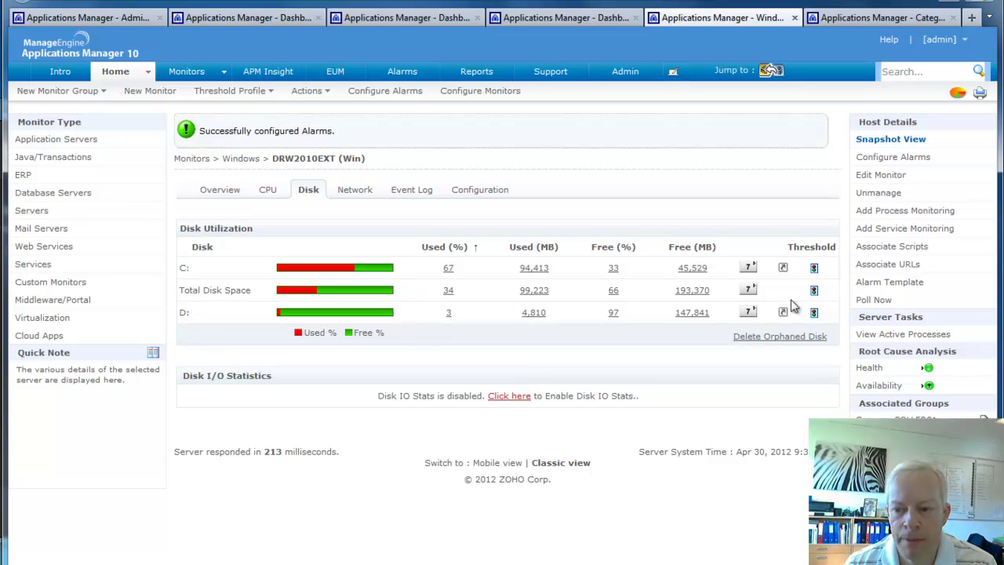
{"action": "left_click", "coordinate": [815, 291]}
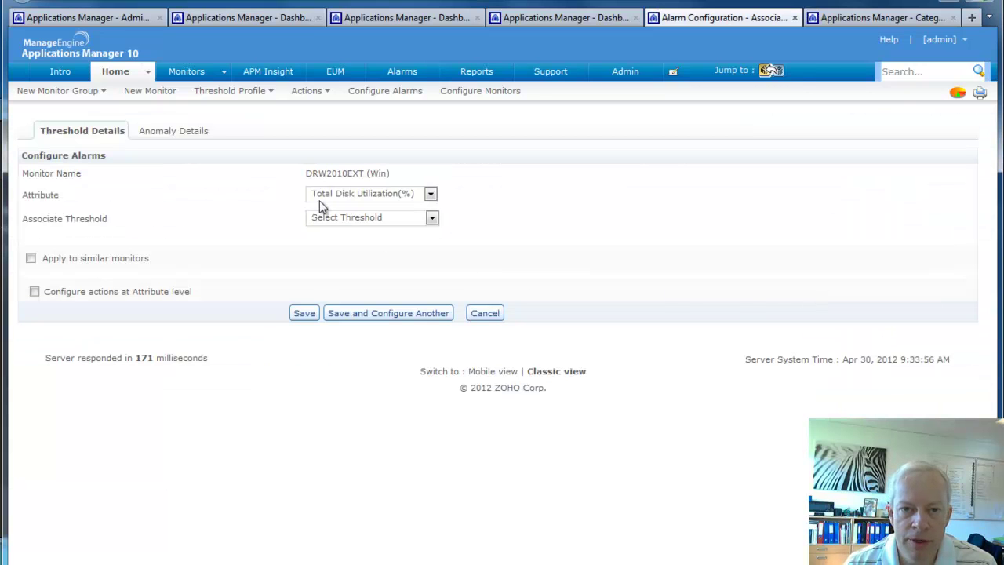
{"action": "left_click", "coordinate": [328, 219]}
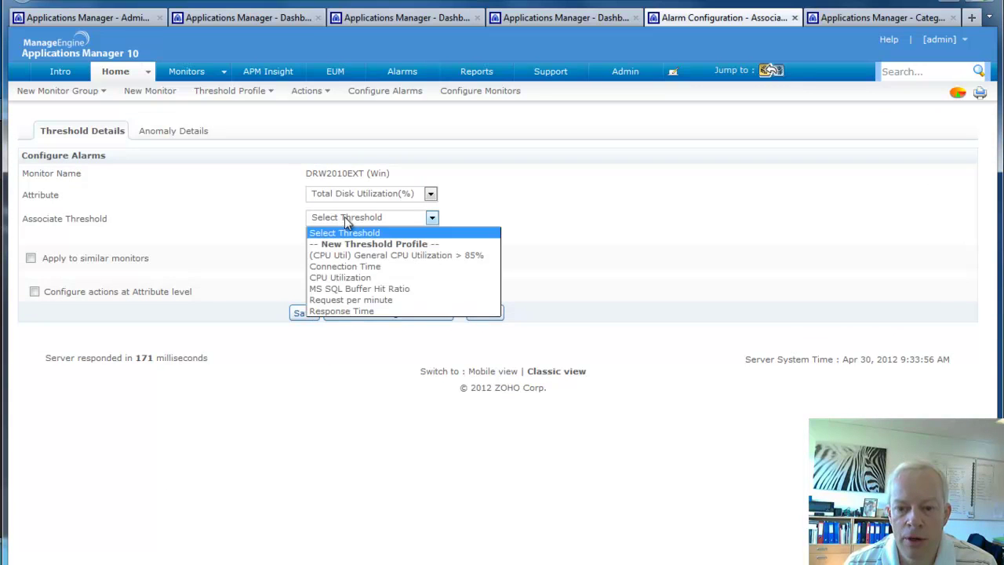
{"action": "left_click", "coordinate": [350, 246]}
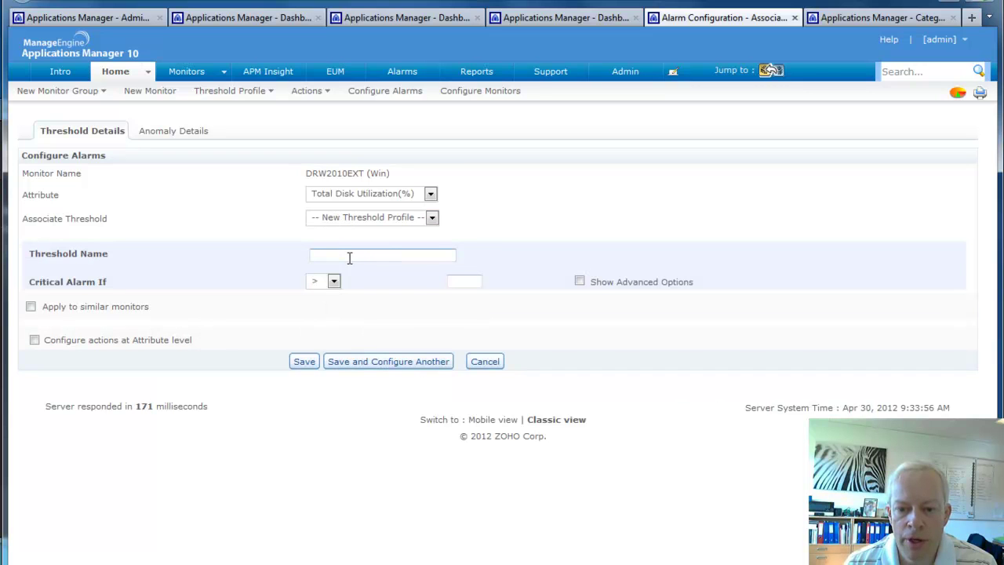
{"action": "left_click", "coordinate": [347, 219]}
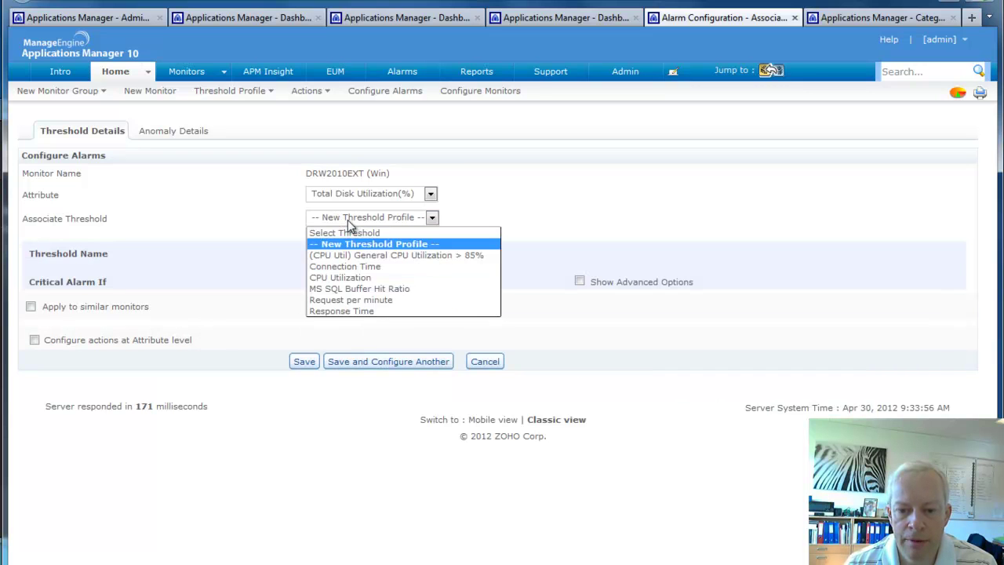
{"action": "left_click", "coordinate": [344, 245]}
- Name the new threshold "(Disk Util) Disk Utilization > 10%"
{"action": "left_click", "coordinate": [348, 258]}
{"action": "type", "text": "("}
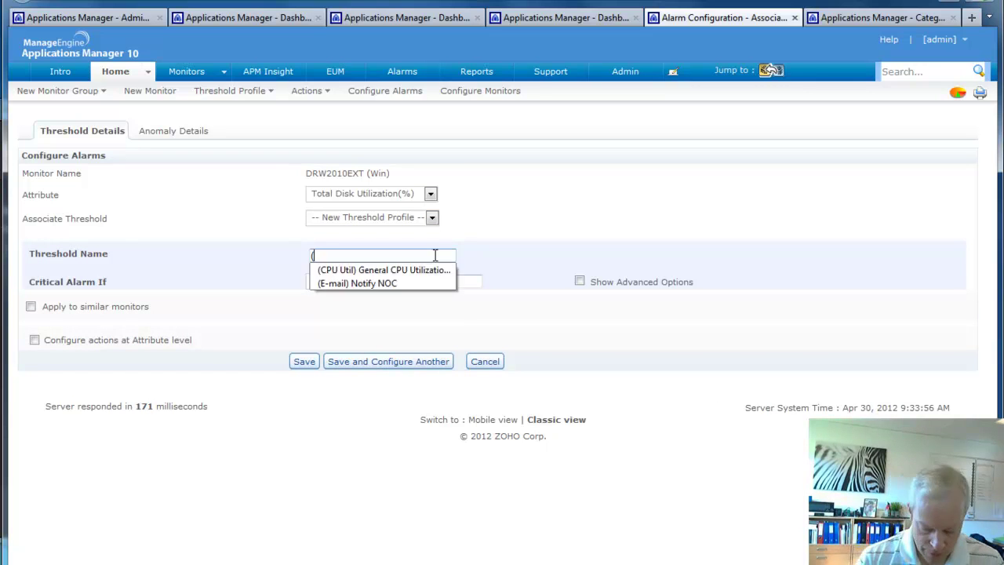
{"action": "type", "text": "Disk Util) "}
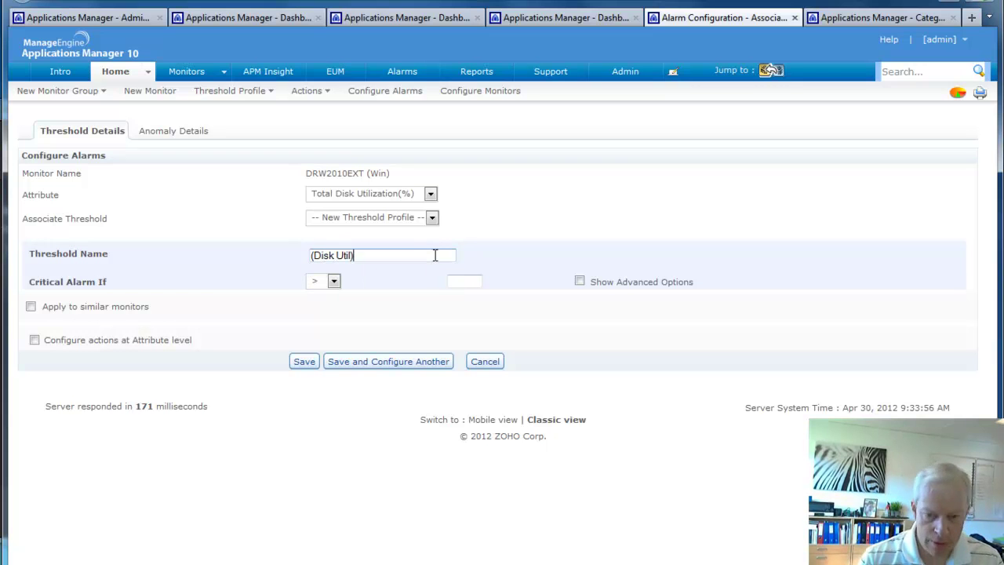
{"action": "type", "text": "Disk U"}
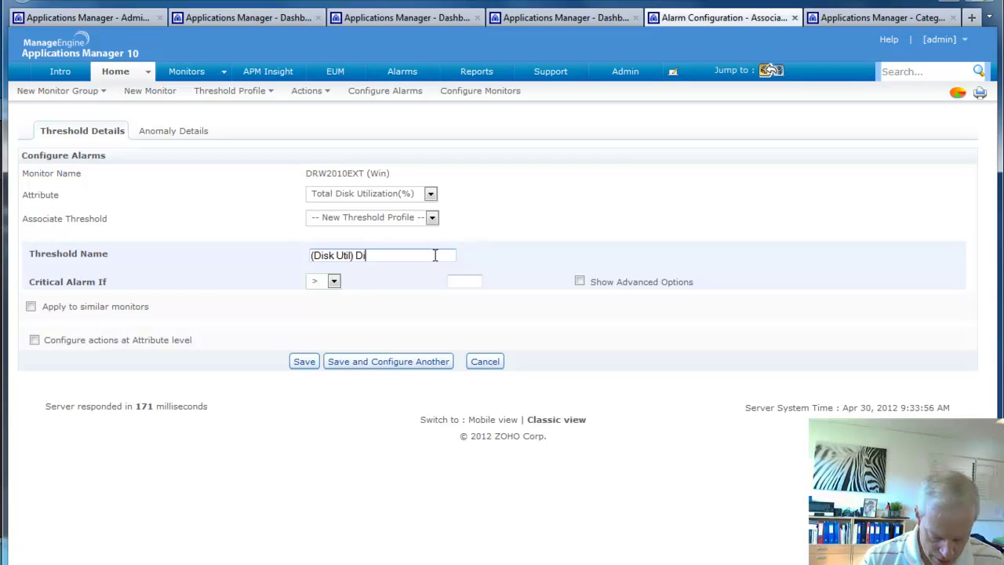
{"action": "type", "text": "tili"}
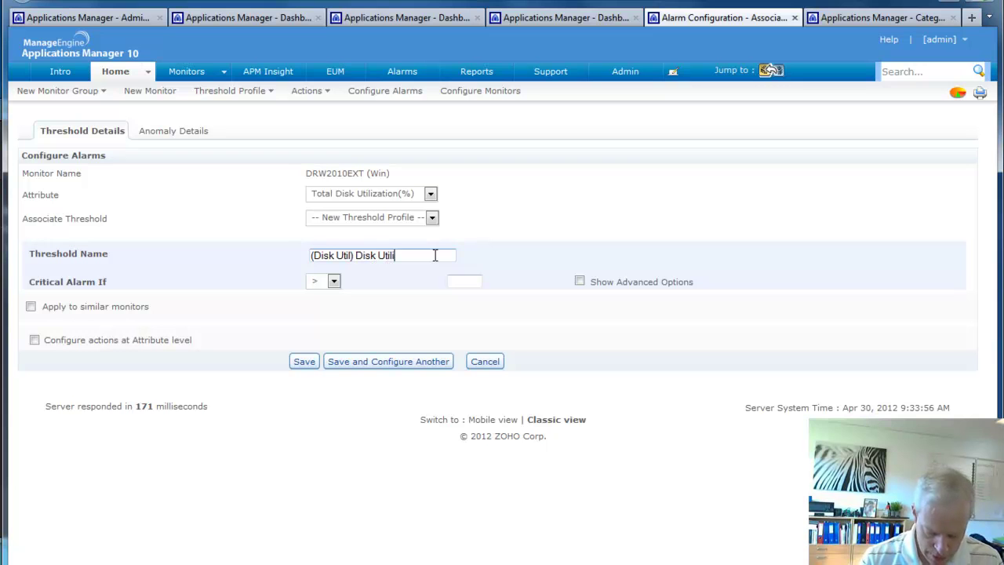
{"action": "type", "text": "zation > "}
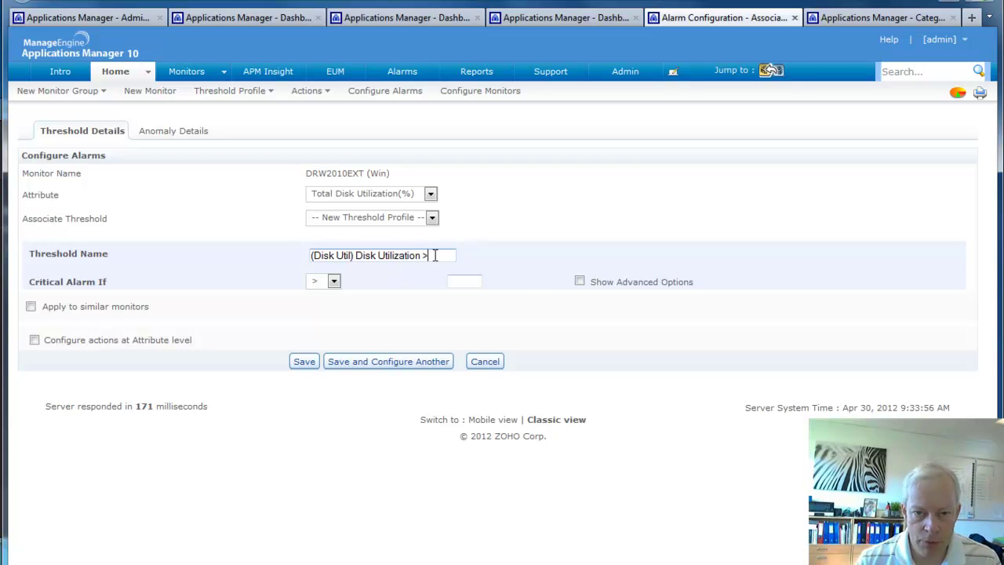
{"action": "type", "text": "10%"}
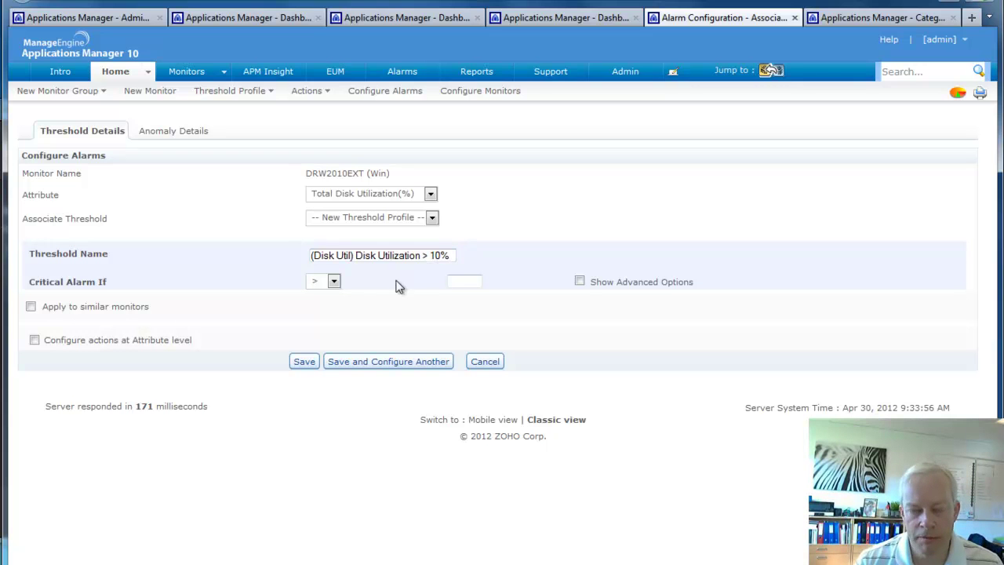
- Show advanced options and set the critical alarm to > 10, the warning alarm to > 5 and the clear alarm to < 5
{"action": "left_click", "coordinate": [580, 282]}
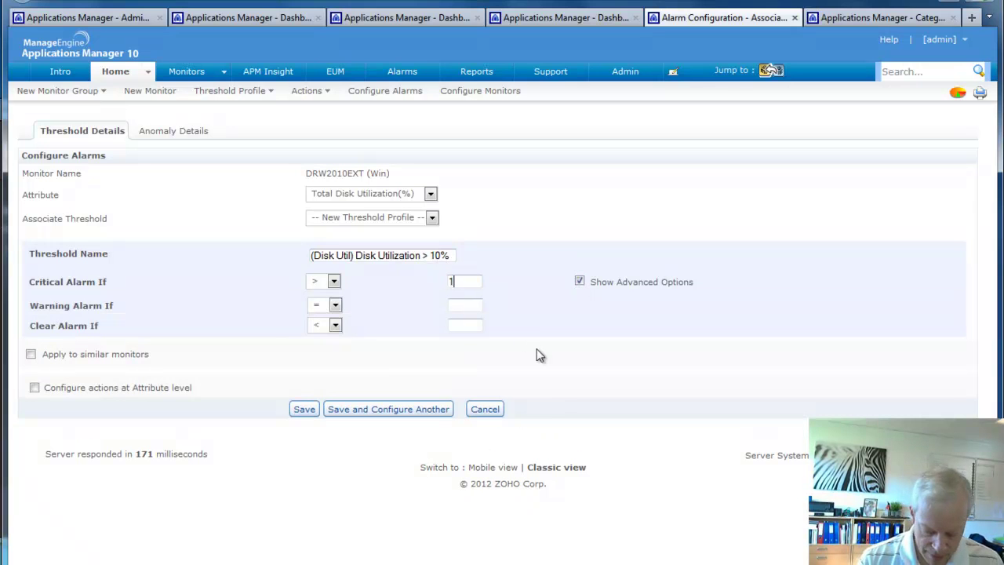
{"action": "type", "text": "10"}
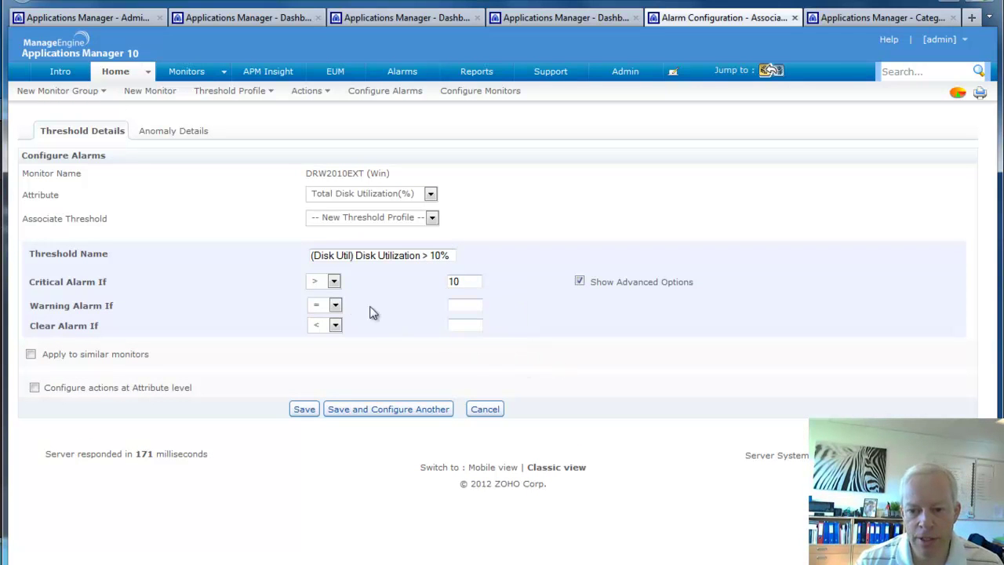
{"action": "left_click", "coordinate": [335, 305]}
{"action": "left_click", "coordinate": [323, 331]}
{"action": "key", "text": "Tab"}
{"action": "type", "text": "5"}
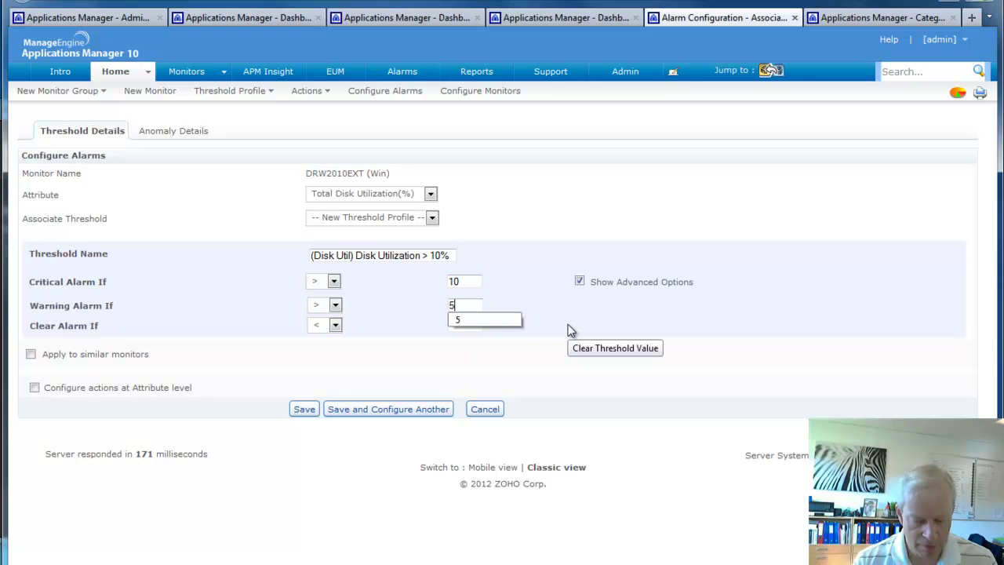
{"action": "key", "text": "Tab"}
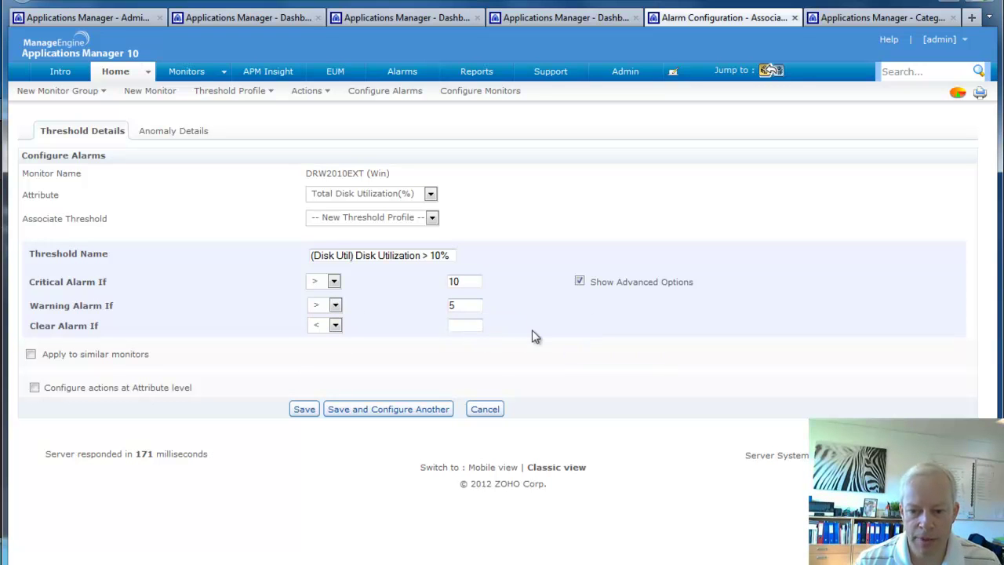
{"action": "type", "text": "5"}
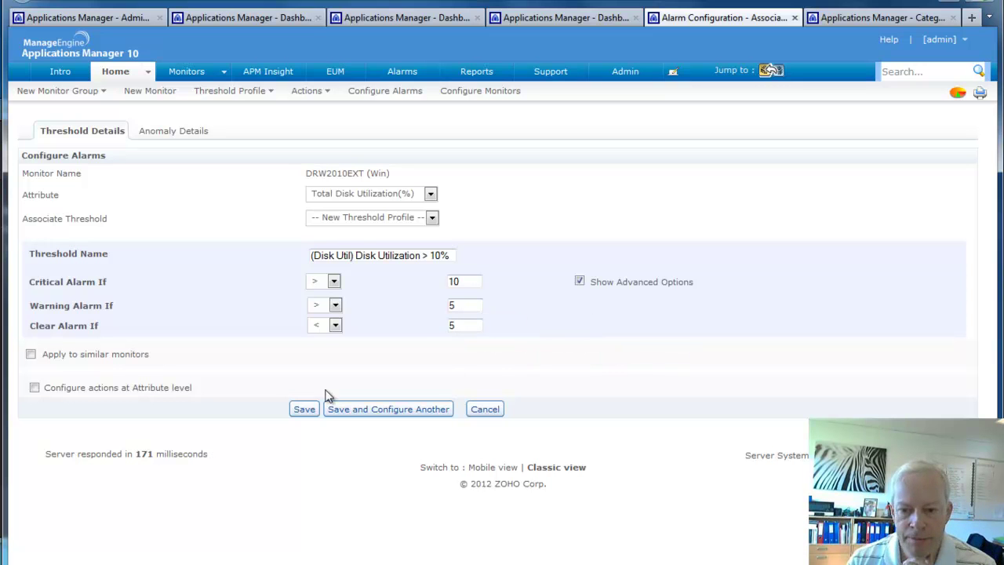
- Apply the disk threshold to similar monitors DRWSRVDC01 (Win), ORION (Win), POLLER01 (.115) and POLLER02 (.116), and save the alarm configuration
{"action": "left_click", "coordinate": [31, 354]}
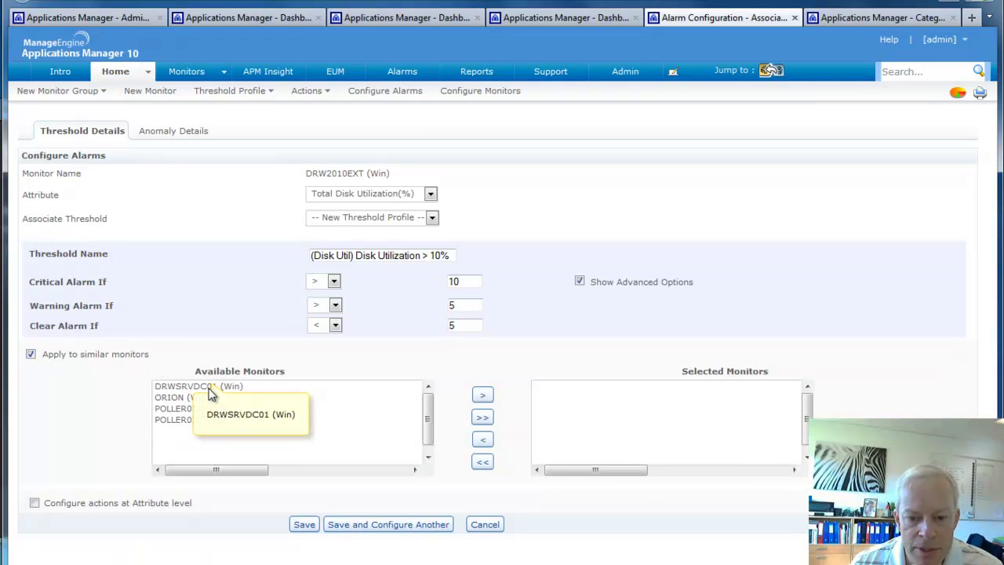
{"action": "left_click", "coordinate": [205, 387]}
{"action": "left_click", "coordinate": [182, 421], "text": "shift"}
{"action": "left_click", "coordinate": [483, 395]}
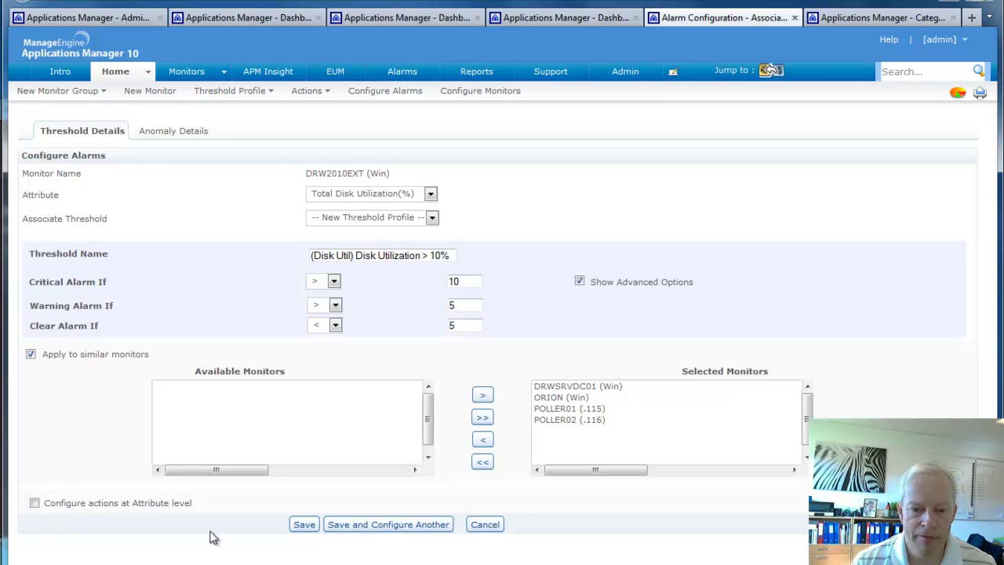
{"action": "left_click", "coordinate": [306, 531]}
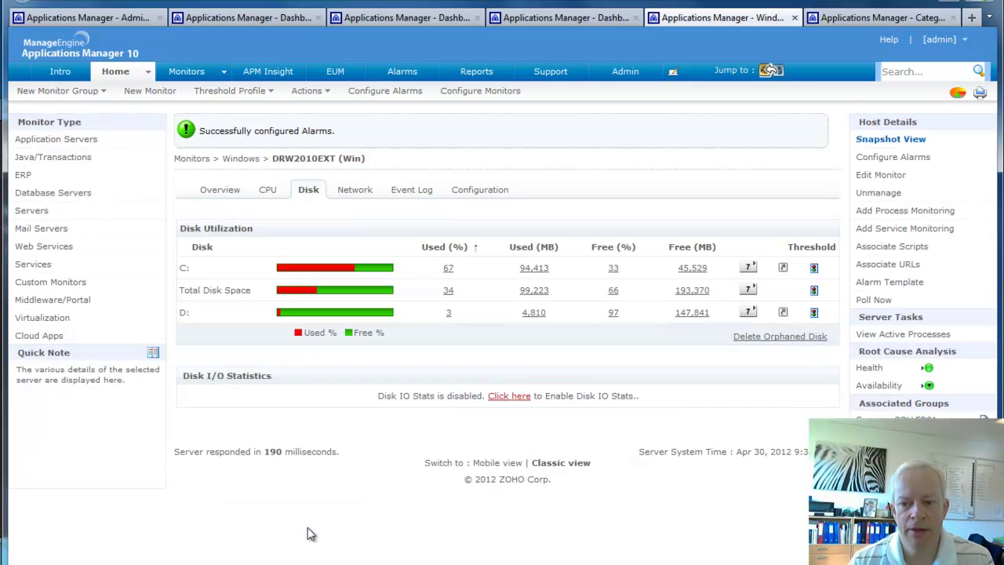
- Reopen the DRW2010EXT (Win) monitor from the Windows monitors list and view its utilization gauges
{"action": "left_click", "coordinate": [244, 159]}
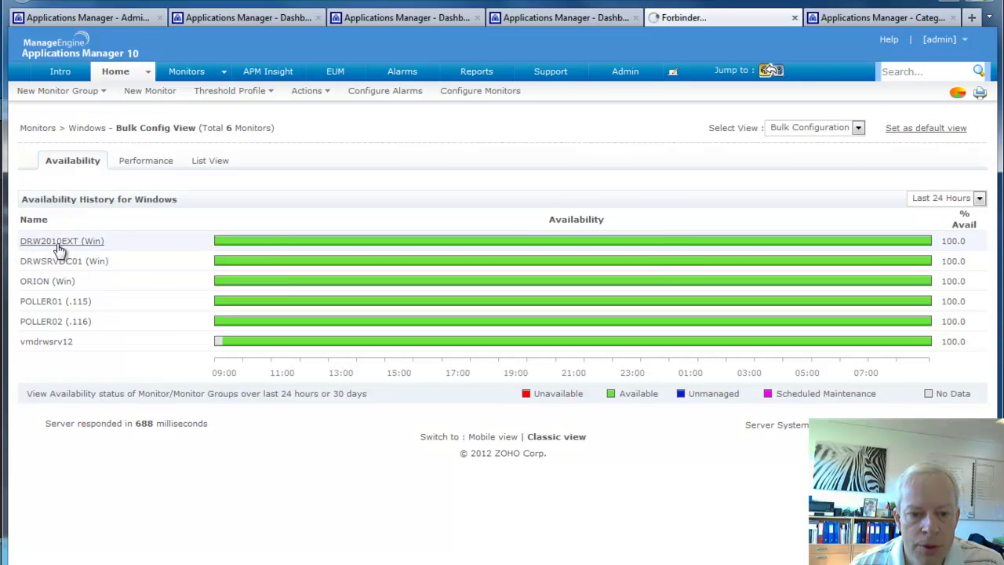
{"action": "left_click", "coordinate": [60, 243]}
{"action": "left_click", "coordinate": [227, 150]}
{"action": "scroll", "coordinate": [673, 559], "scroll_direction": "down", "scroll_amount": 1}
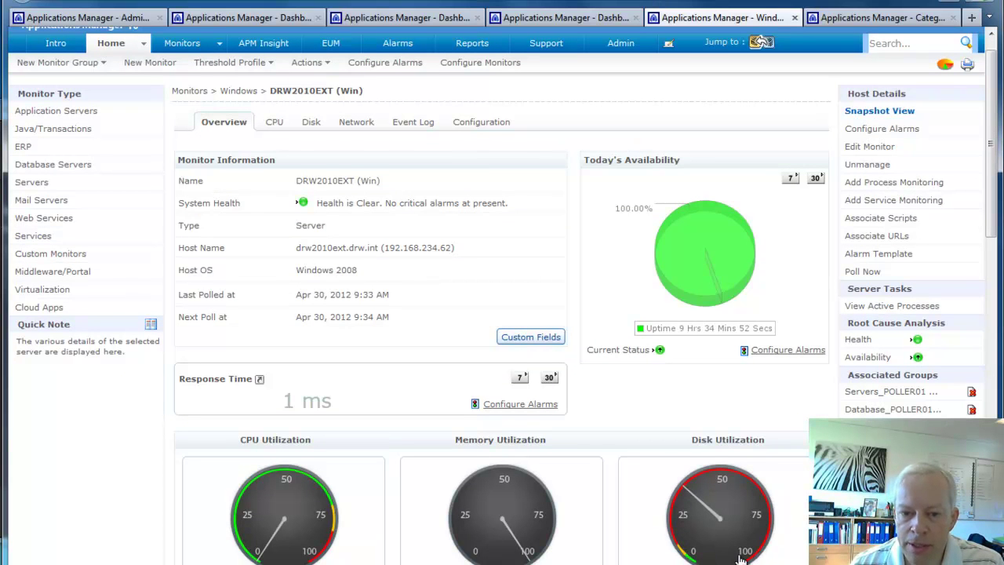
- Check the CPU, memory and disk utilization gauges on the DRW2010EXT (Win) overview, and return to the default dashboard
{"action": "scroll", "coordinate": [742, 558], "scroll_direction": "down", "scroll_amount": 3}
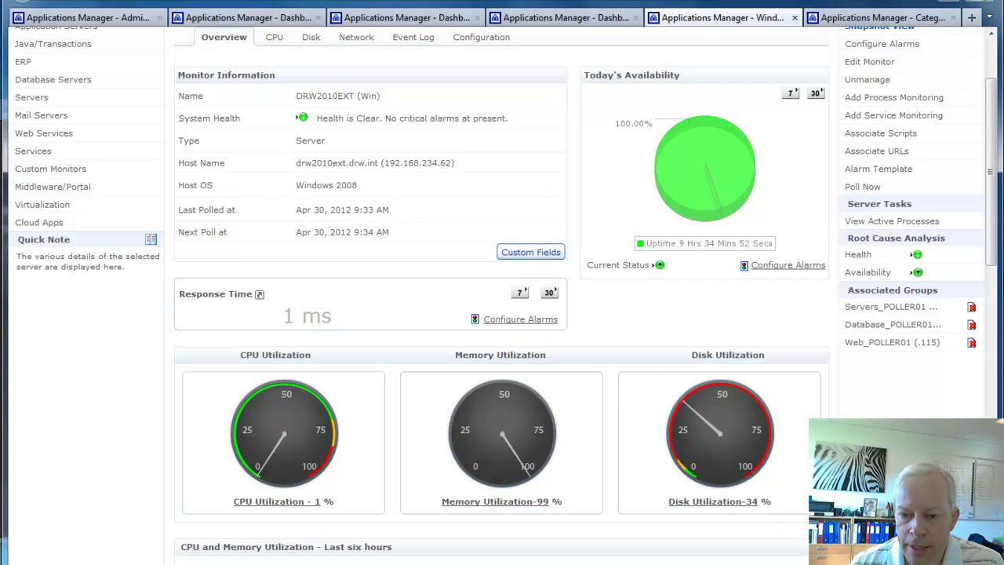
{"action": "scroll", "coordinate": [503, 296], "scroll_direction": "up", "scroll_amount": 4}
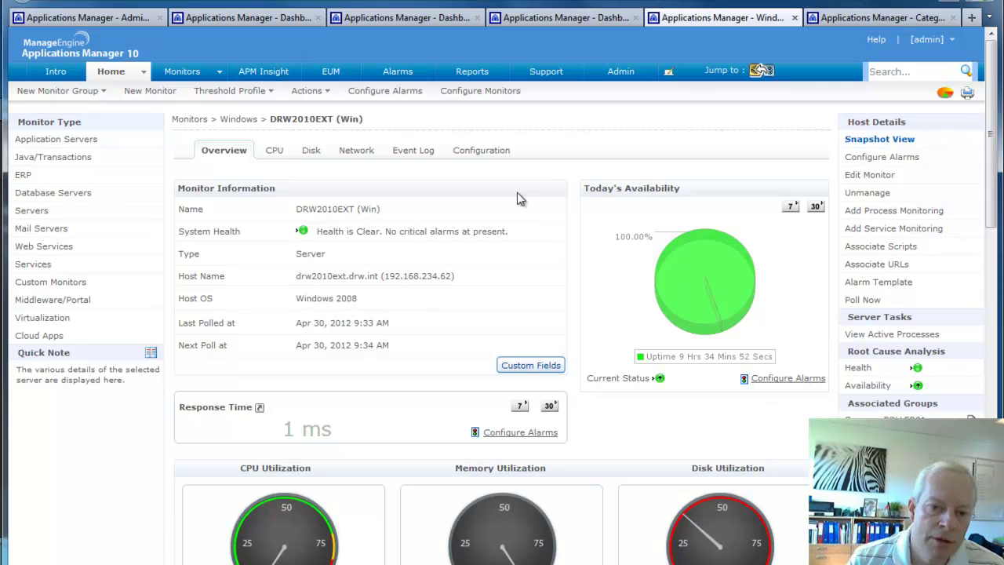
{"action": "left_click", "coordinate": [117, 73]}
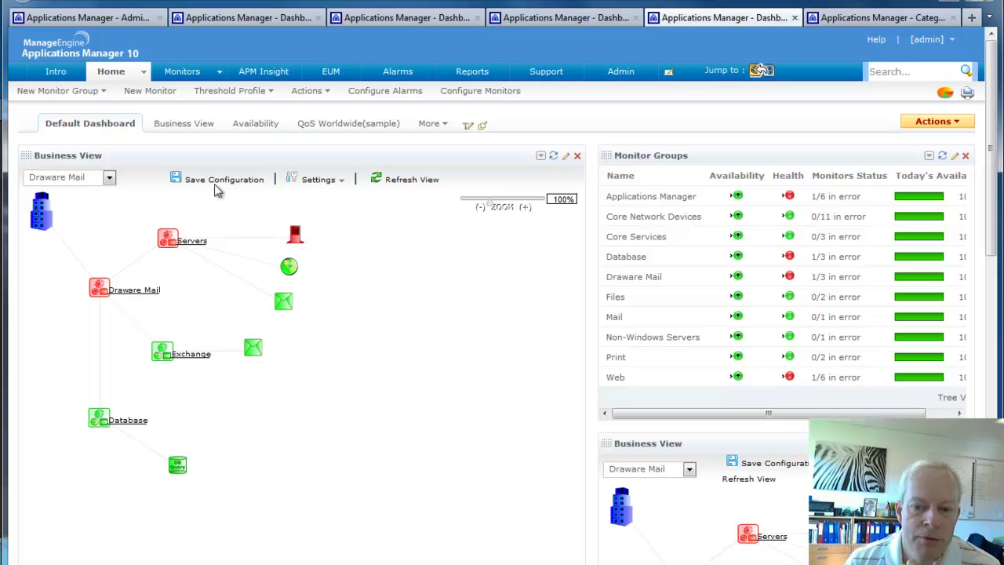
- Inspect the Draware Mail business view, open that monitor group's summary and highlight the disk utilization line in its health root cause
{"action": "mouse_move", "coordinate": [296, 244]}
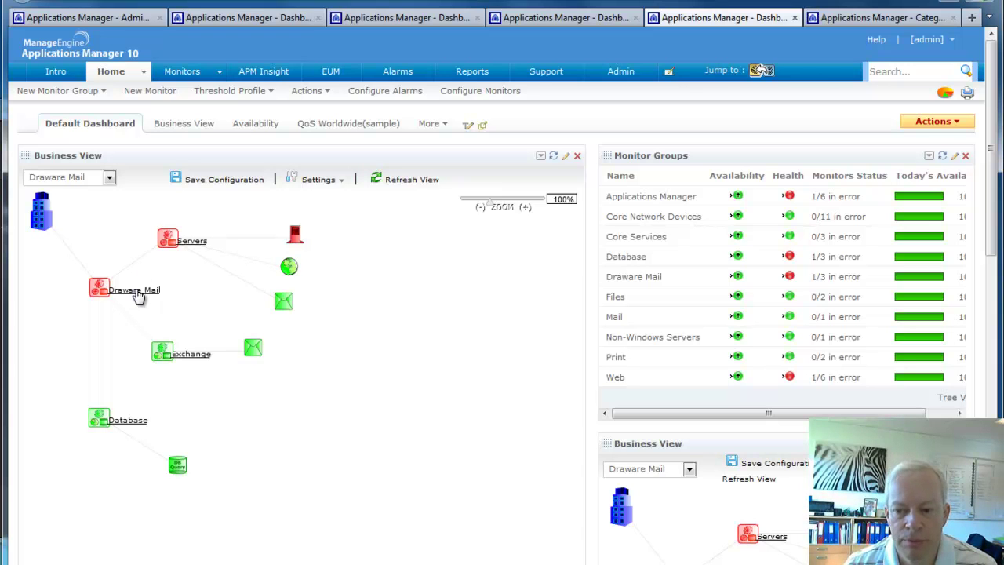
{"action": "left_click", "coordinate": [623, 279]}
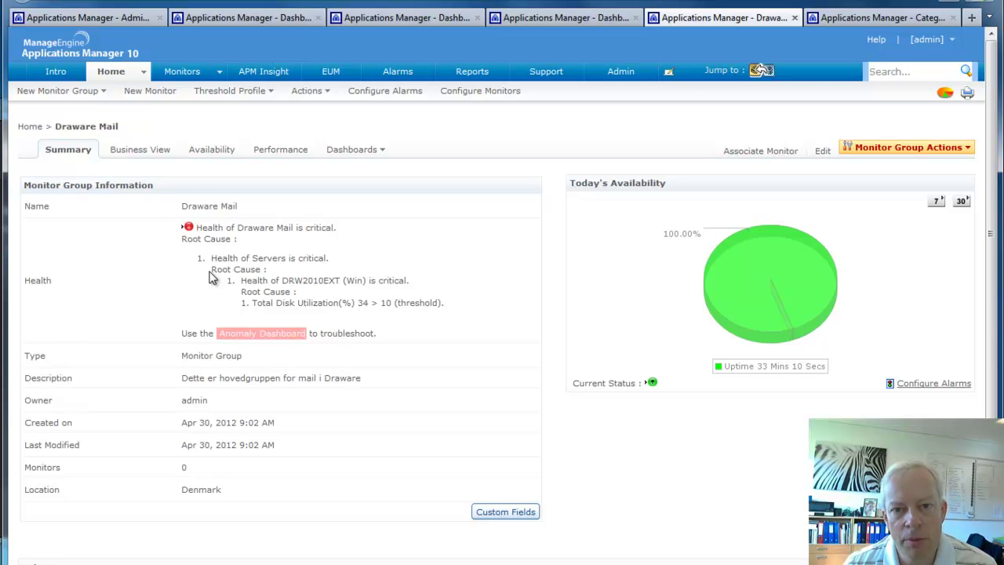
{"action": "left_click_drag", "start_coordinate": [252, 302], "coordinate": [448, 313]}
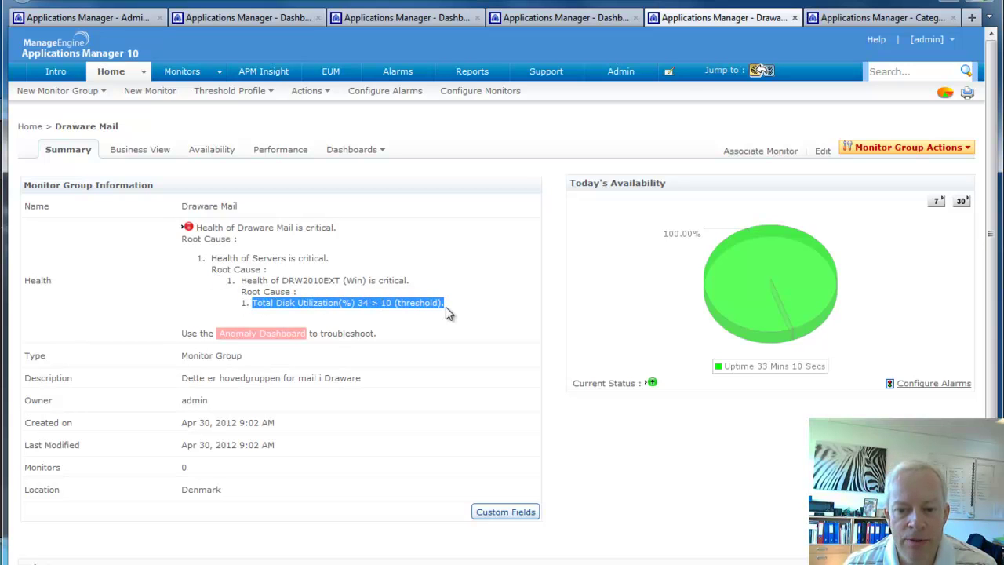